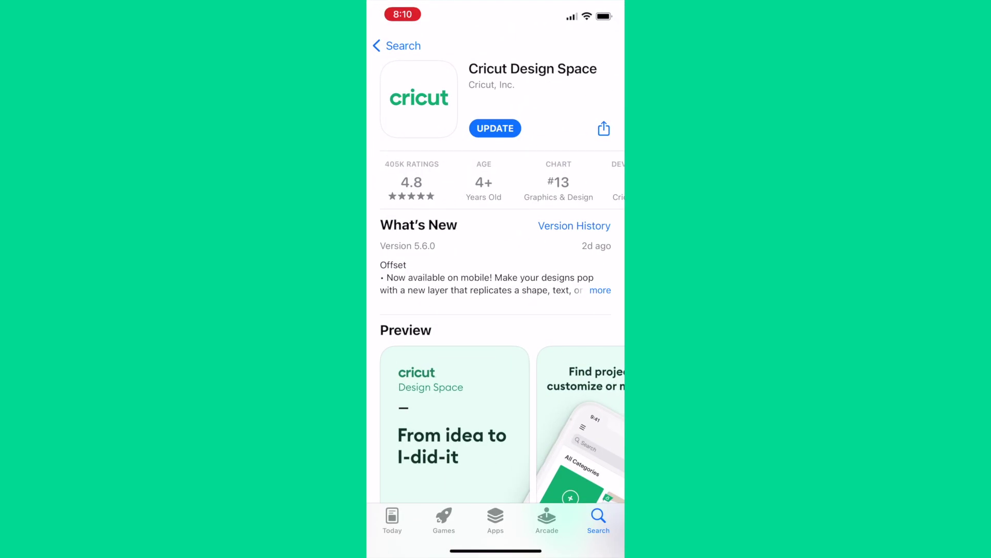
Update Cricut Design Space from its App Store page, then open the app.
click(495, 128)
click(493, 128)
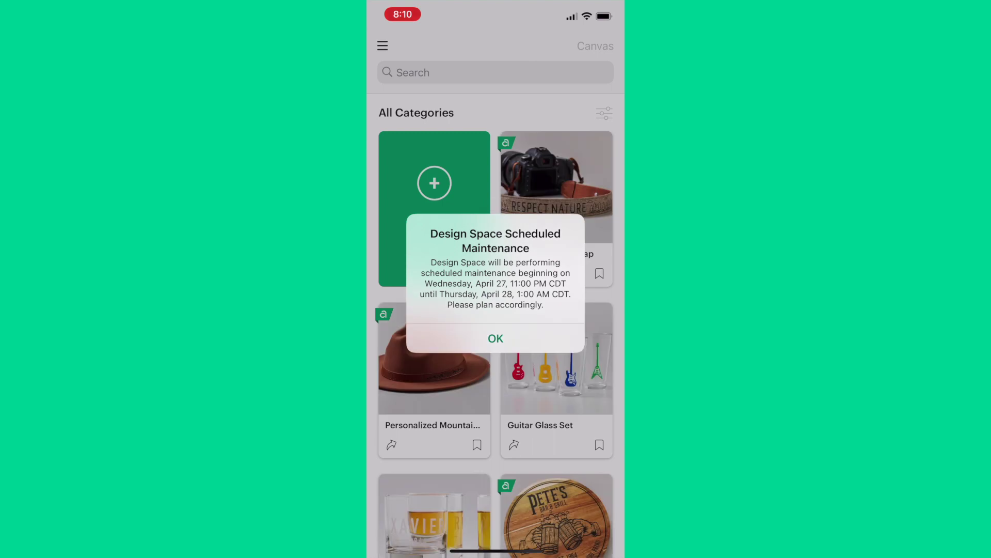
Dismiss the maintenance alert and What's New, then view version 5.6.0 release notes under About.
click(496, 339)
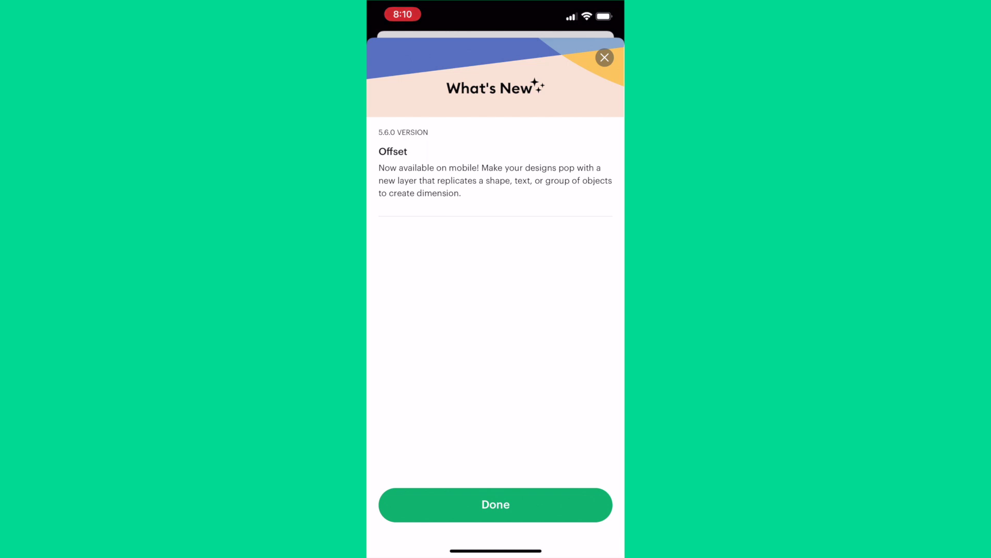
click(495, 505)
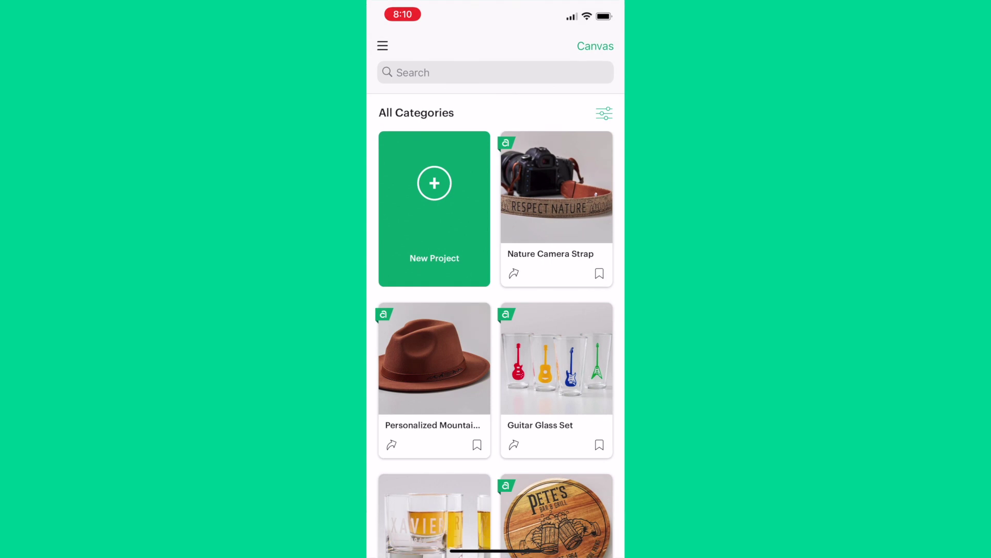
click(383, 46)
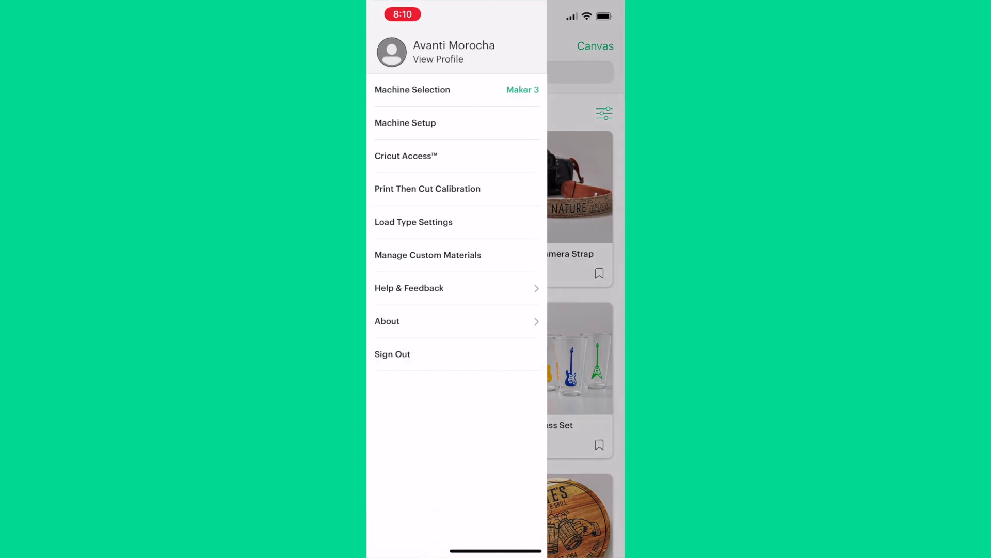
click(387, 321)
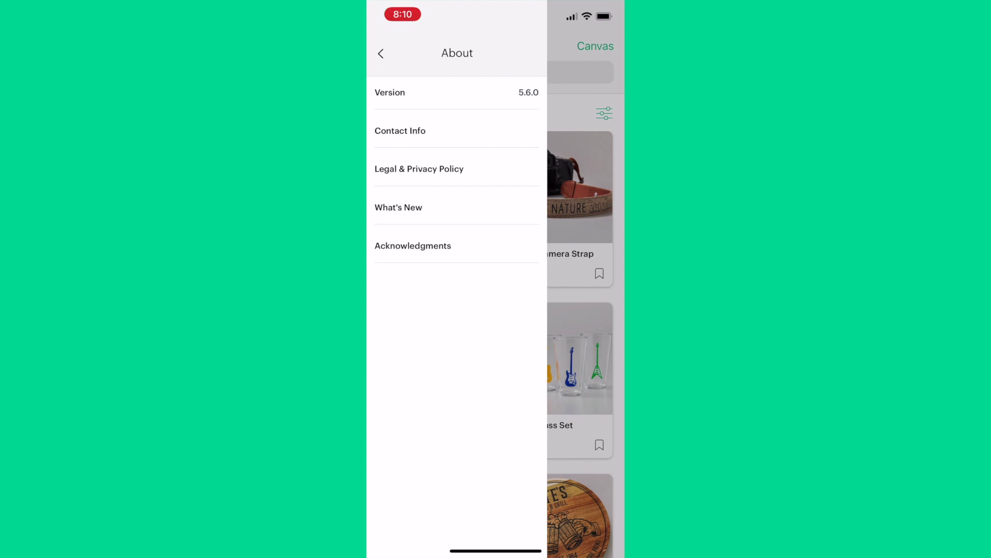
click(398, 206)
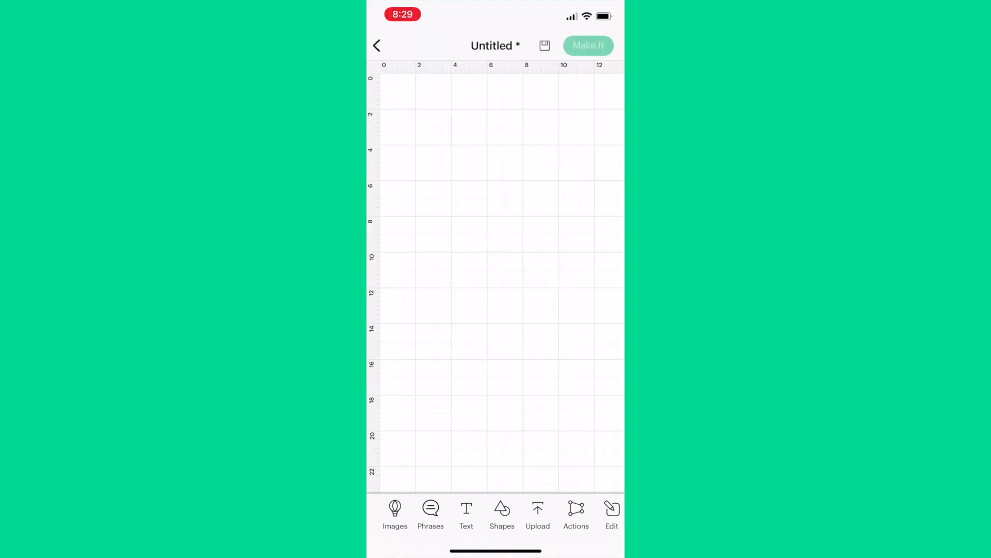
Add the word 'Hola' to the canvas in a script font.
click(466, 511)
click(496, 262)
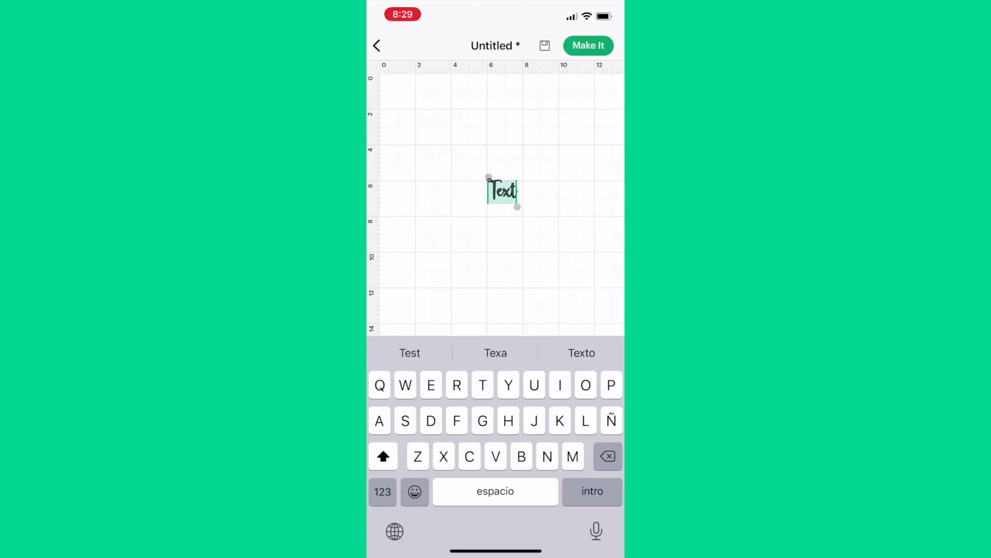
text(Hol)
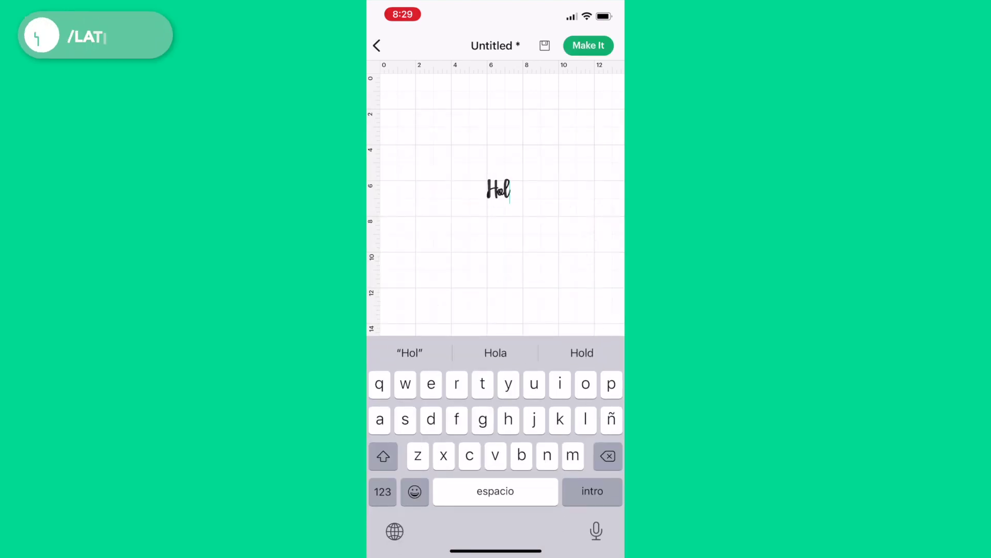
text(a)
key(Return)
Enlarge Hola to about 11.55 × 7.25 and move it into full view.
double_click(502, 190)
click(496, 116)
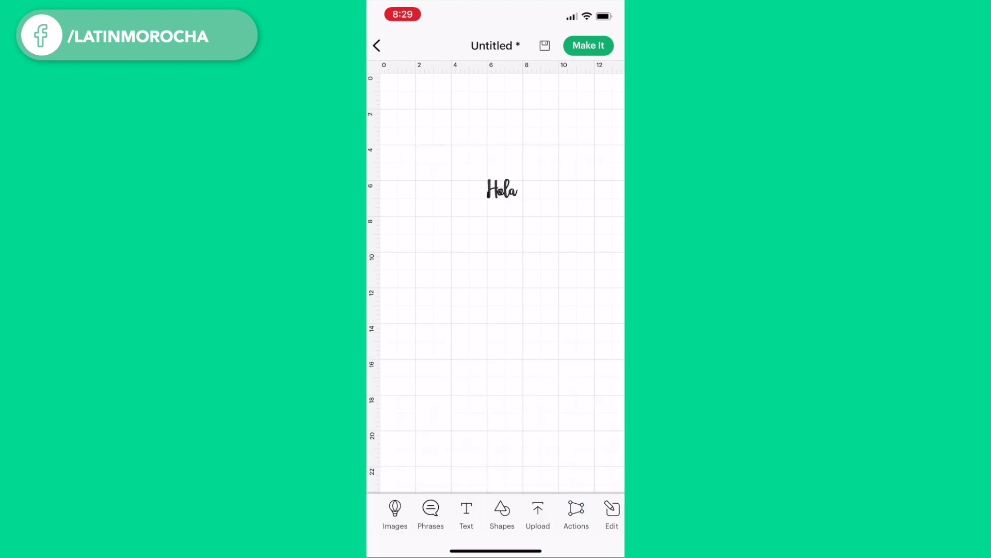
click(502, 190)
drag(519, 203, 624, 298)
drag(553, 236, 461, 252)
drag(581, 315, 602, 327)
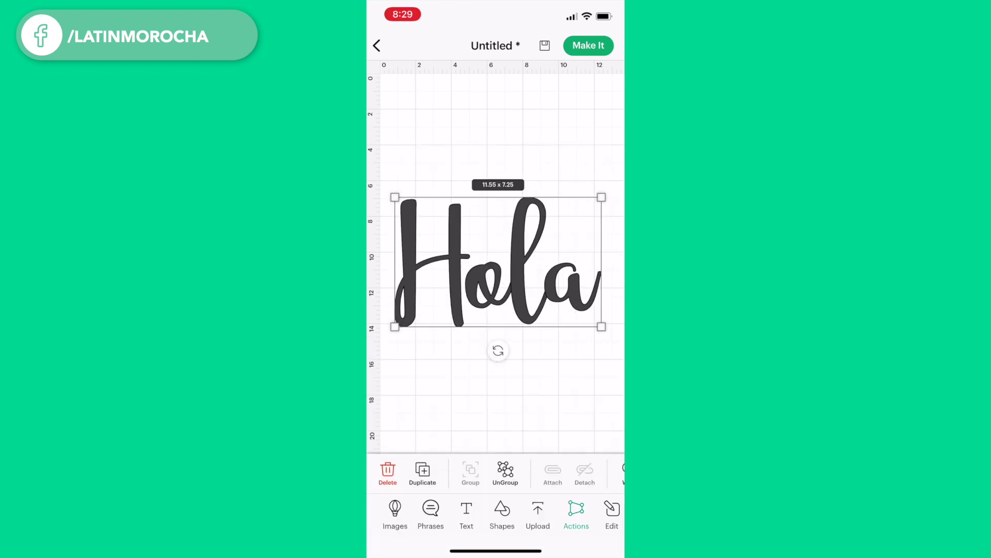
scroll(495, 472, right, 3)
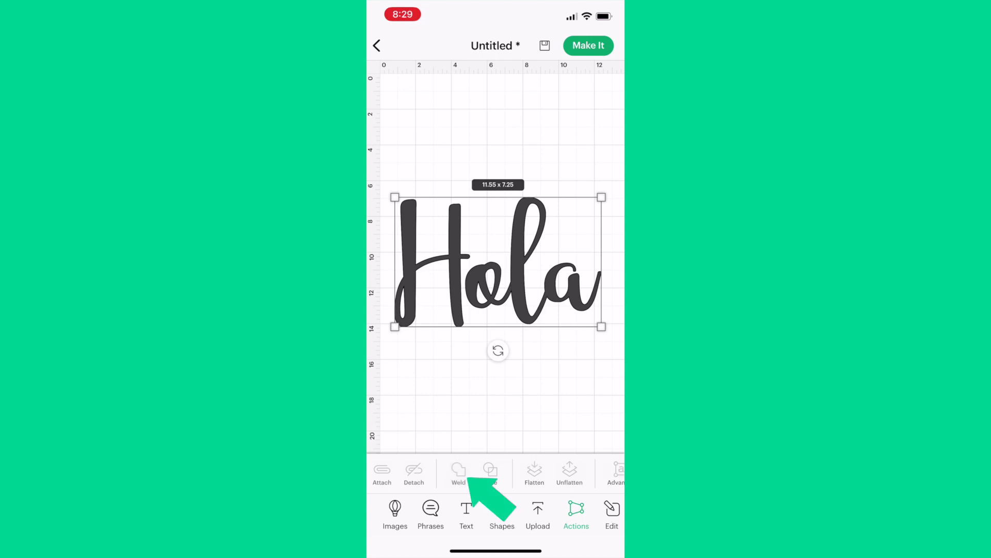
scroll(496, 515, right, 2)
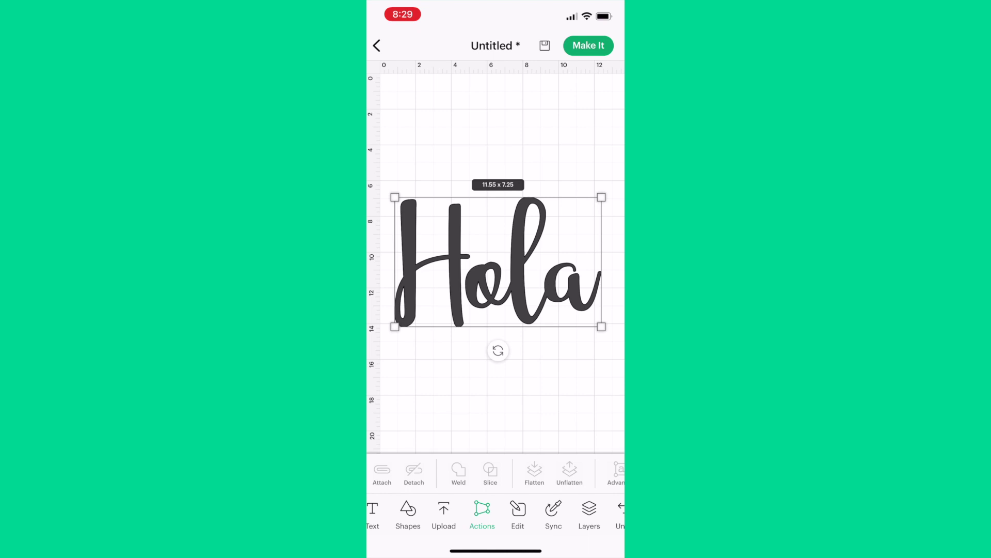
Colour the Hola lettering yellow and check it in the Layers panel.
click(518, 515)
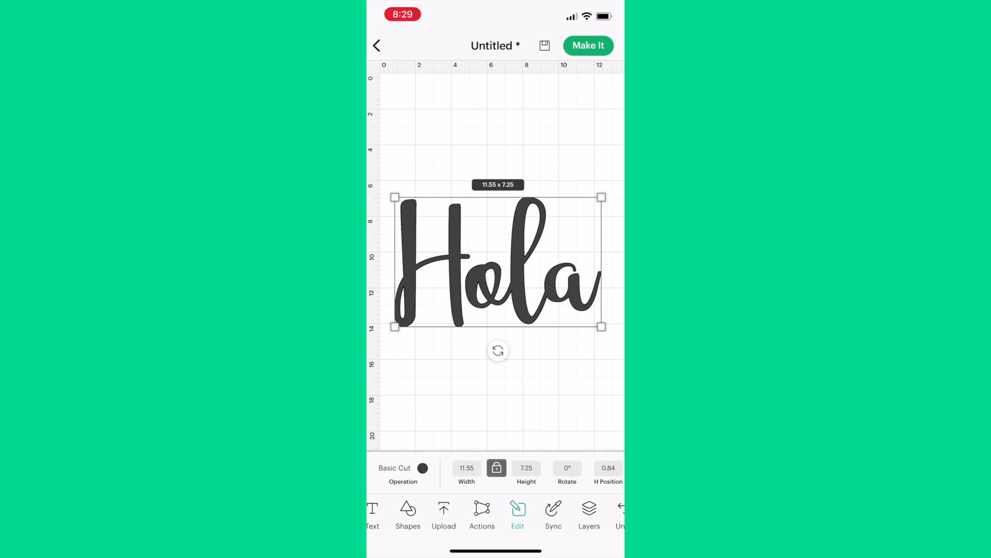
click(403, 468)
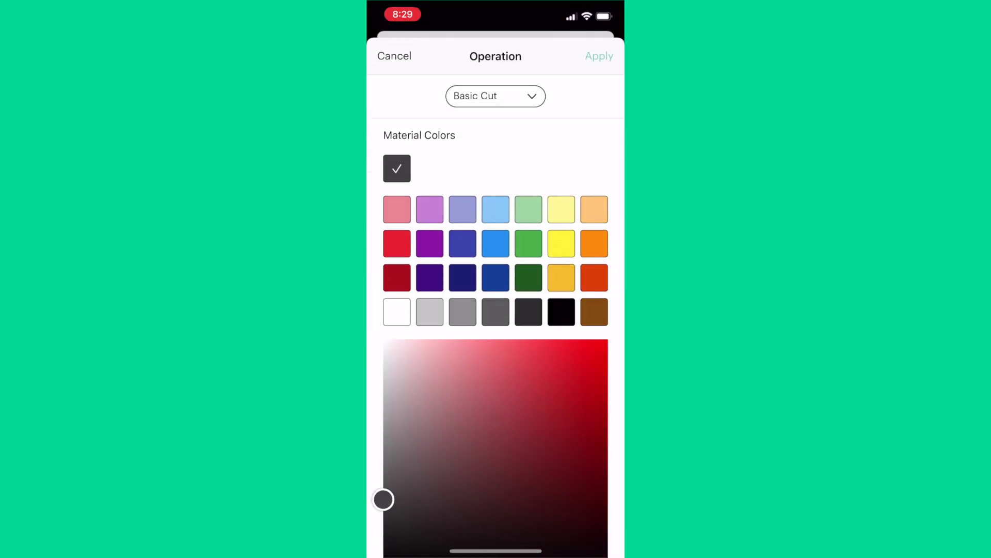
click(561, 243)
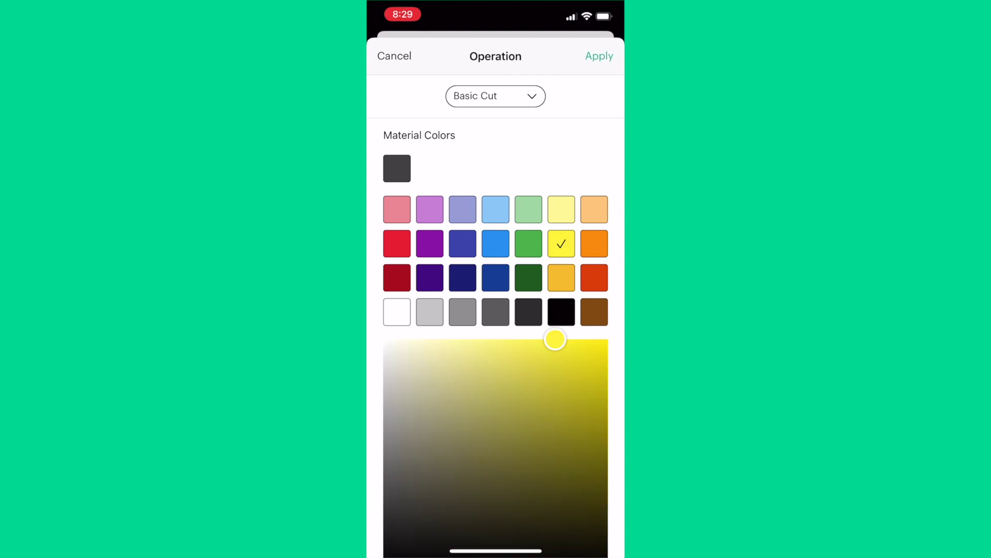
click(598, 56)
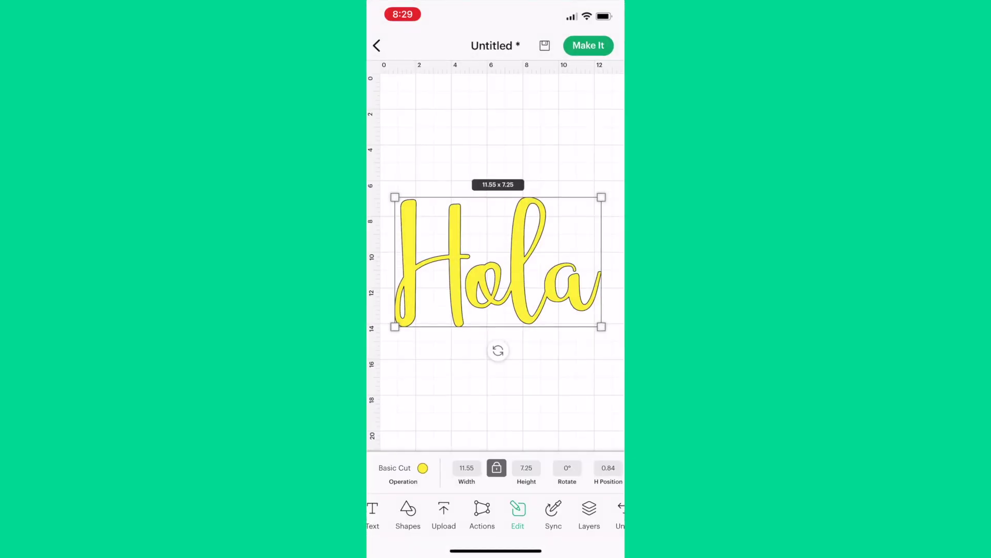
click(589, 516)
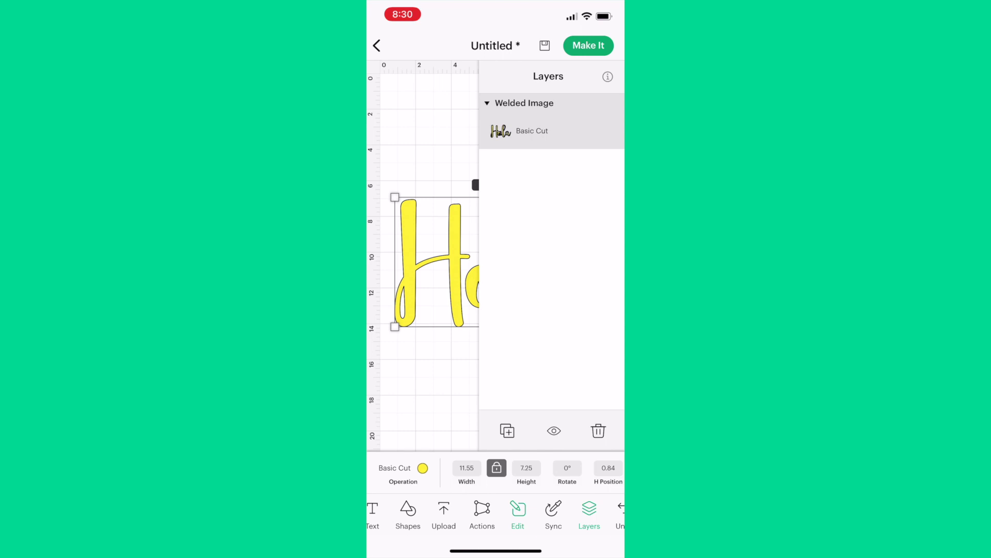
click(589, 514)
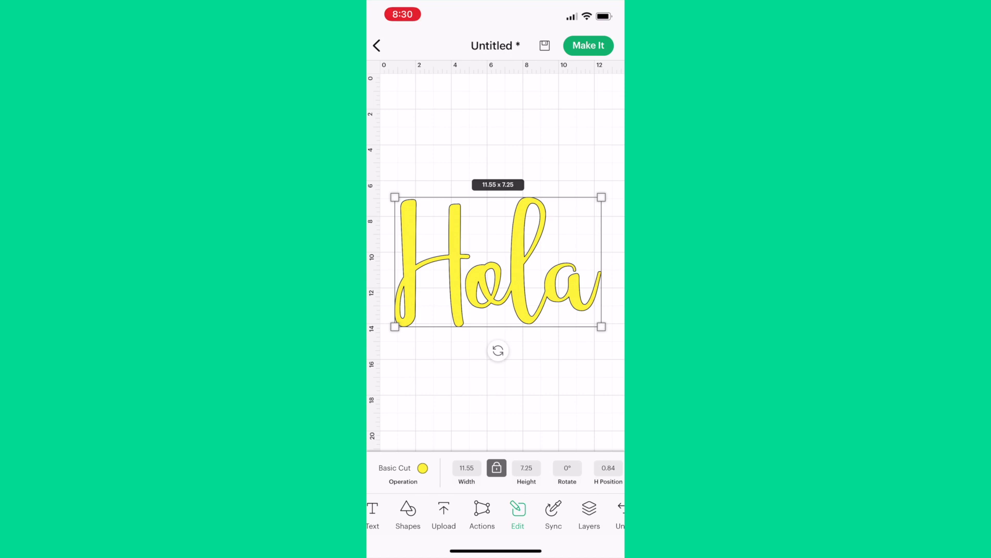
scroll(495, 469, right, 3)
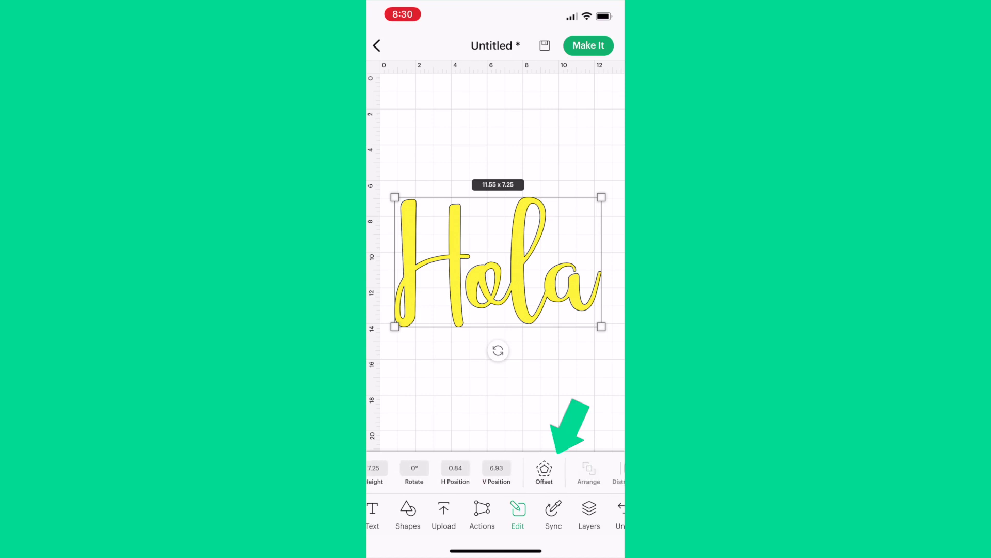
Outline Hola with a 0.29 in offset, making it 12.13 × 7.83, and check Layers.
click(544, 471)
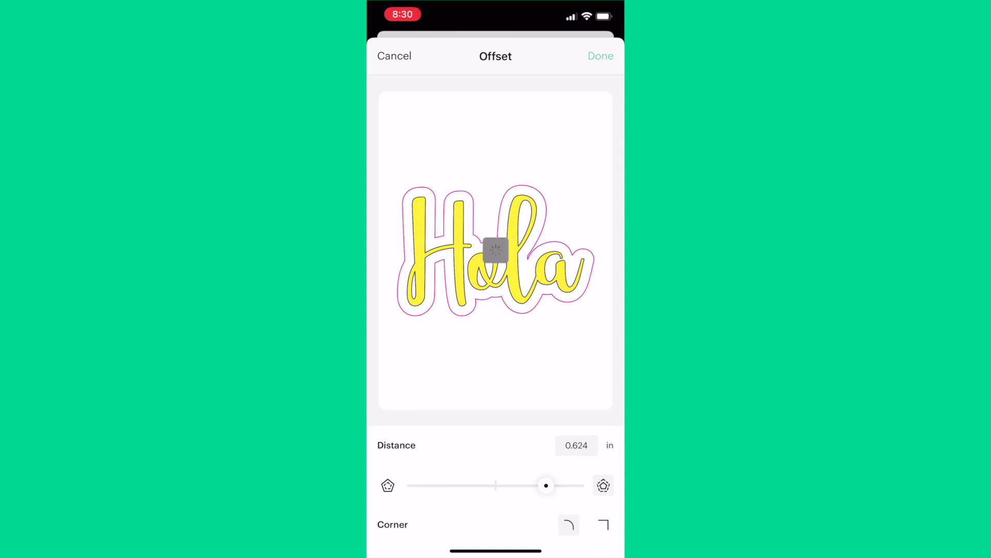
drag(547, 485, 517, 486)
click(600, 56)
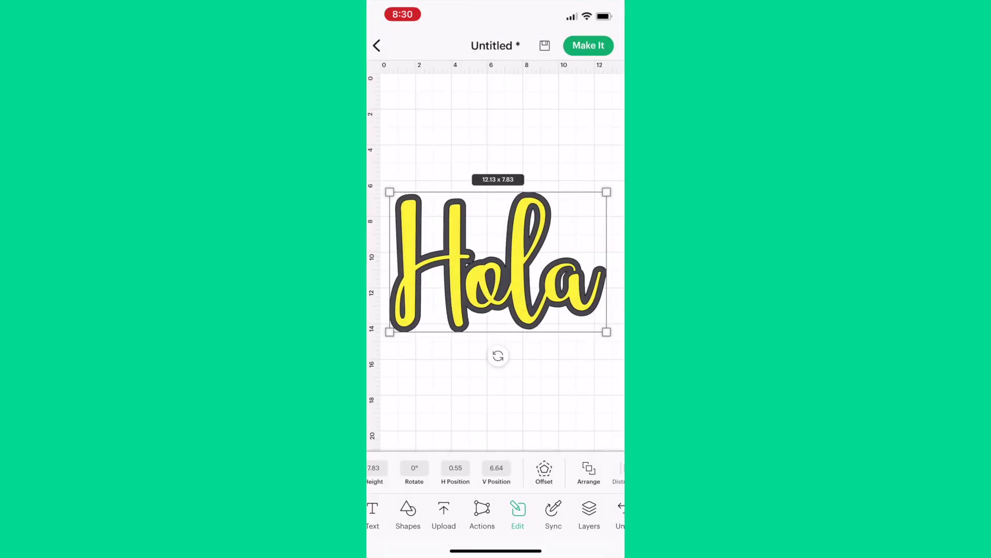
click(589, 513)
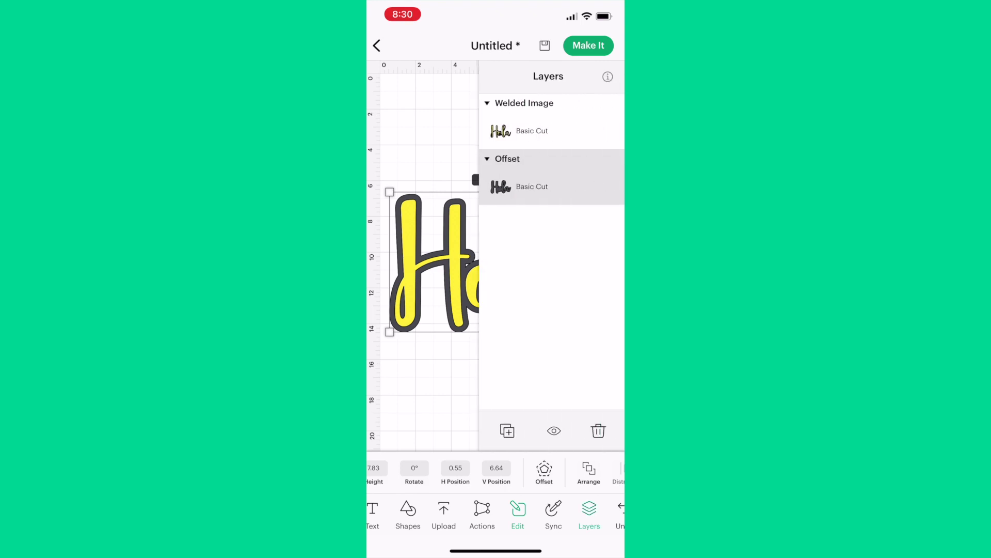
click(589, 513)
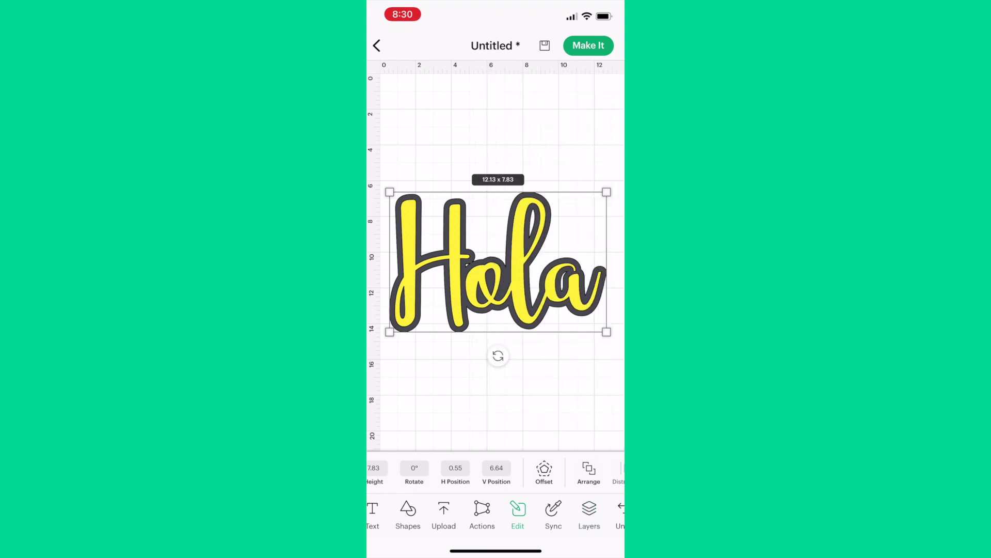
scroll(496, 469, left, 5)
Recolour Hola's offset outline from grey to dark blue.
click(419, 469)
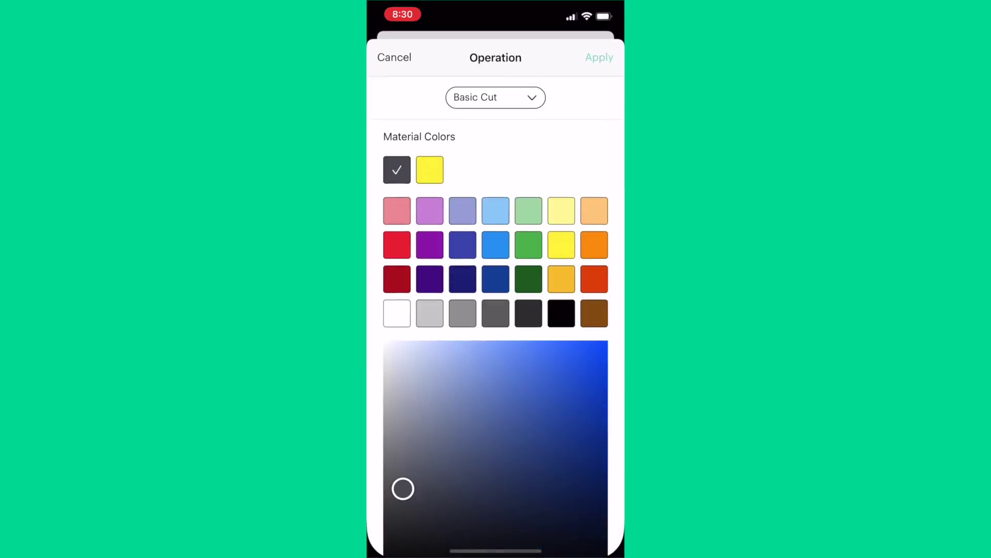
click(462, 244)
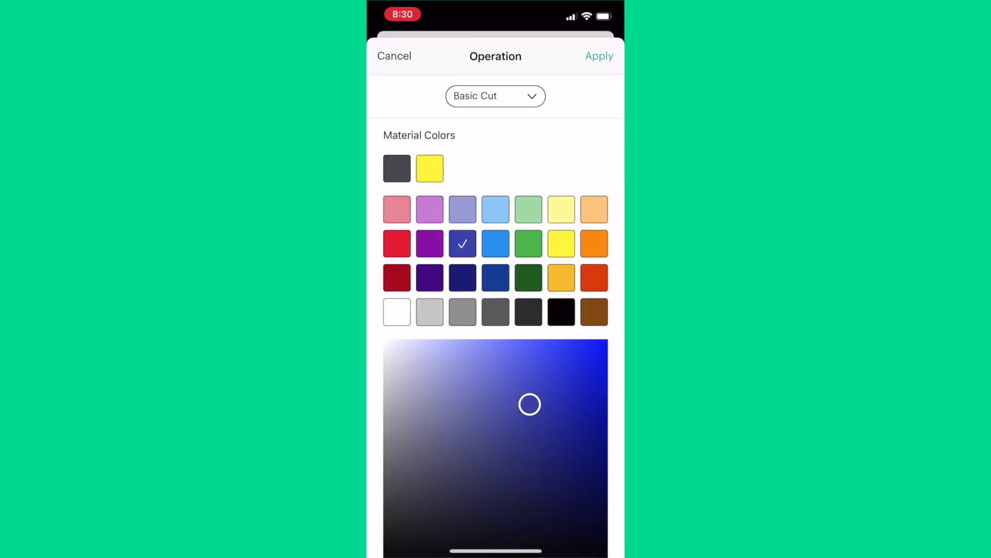
click(598, 55)
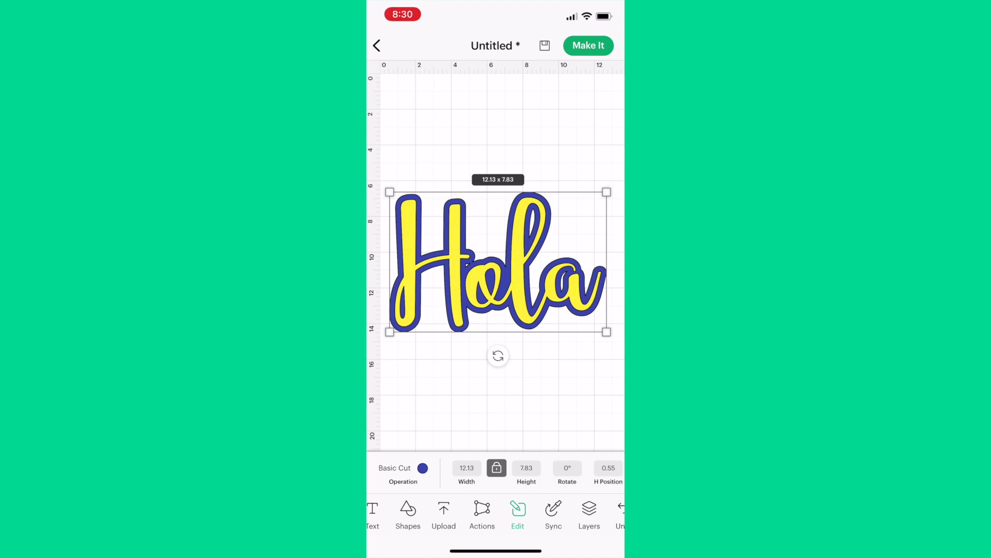
scroll(496, 472, right, 5)
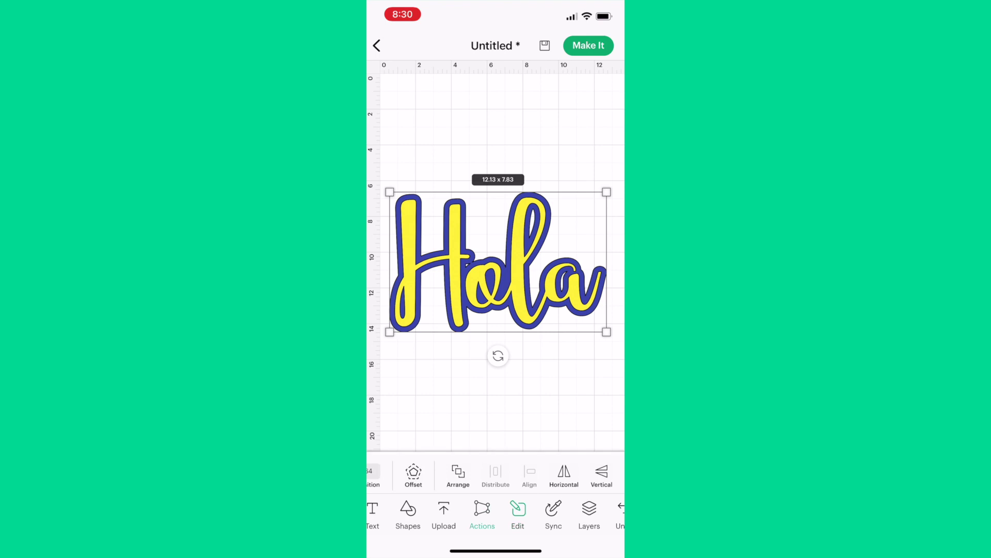
Review Hola's contour and hide the Welded Image layer.
click(482, 512)
scroll(496, 472, right, 5)
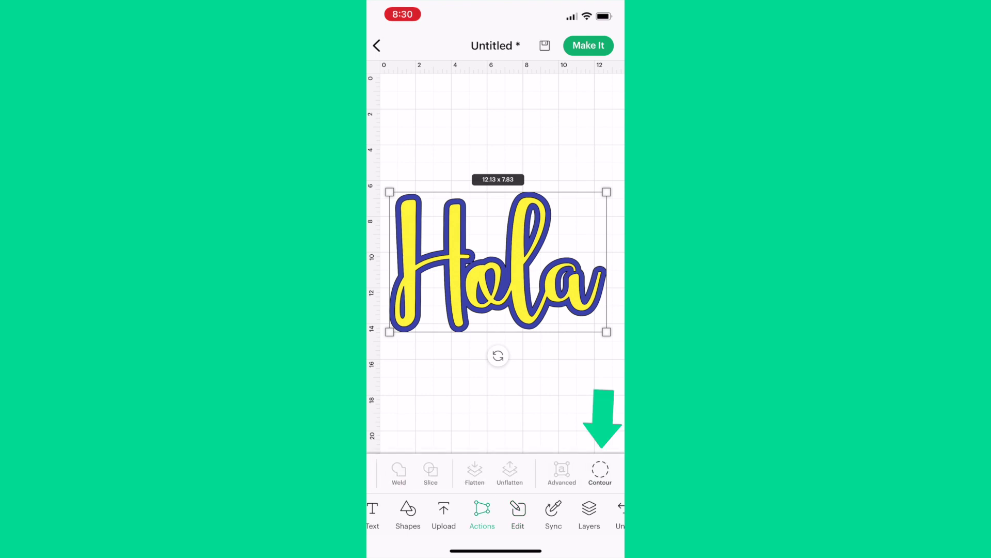
click(600, 472)
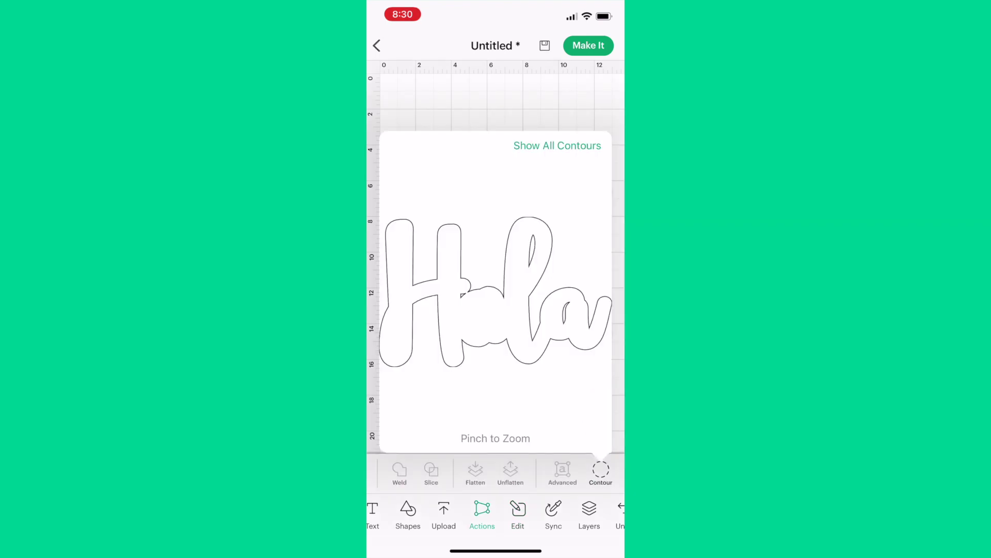
click(589, 513)
click(542, 128)
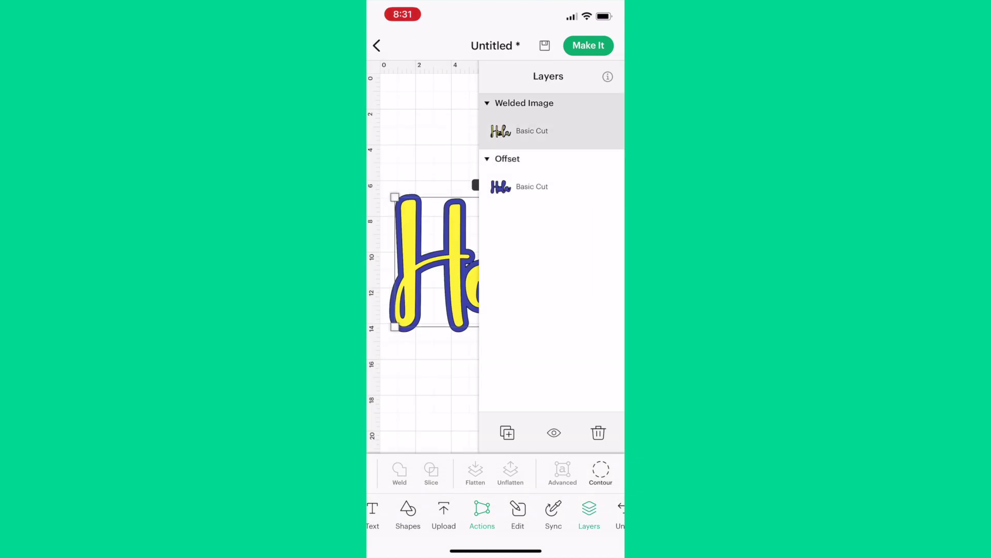
click(554, 432)
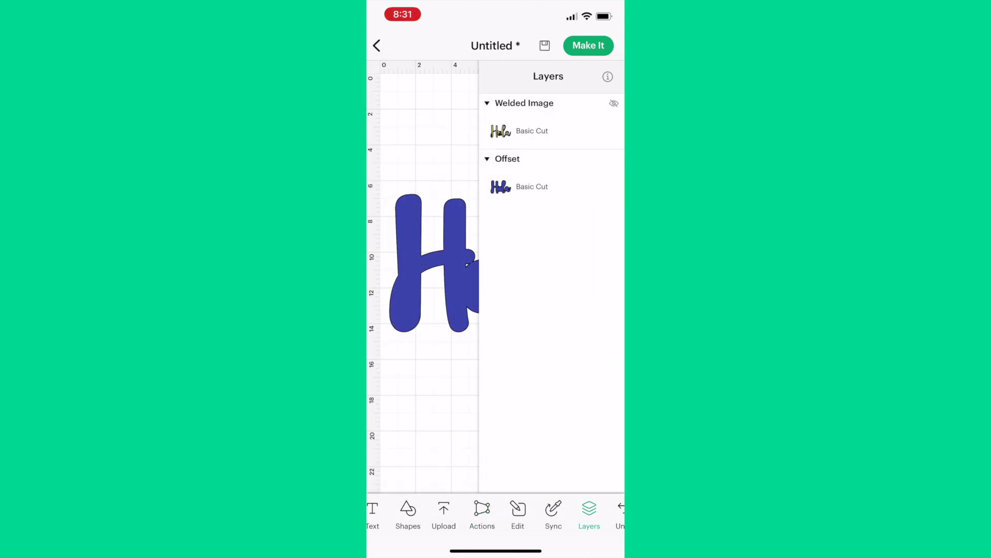
Marquee-select the whole Hola design and delete it.
click(589, 513)
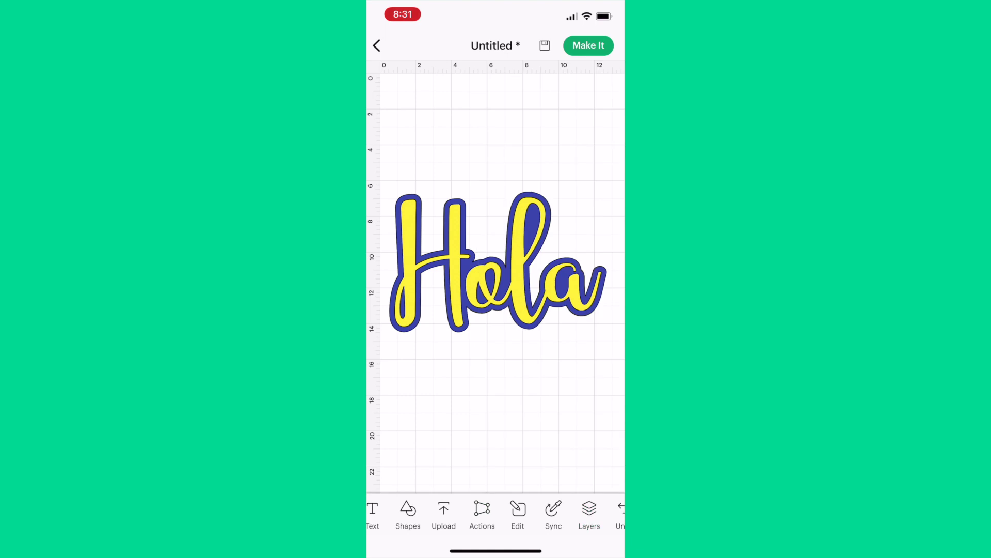
drag(593, 131, 466, 378)
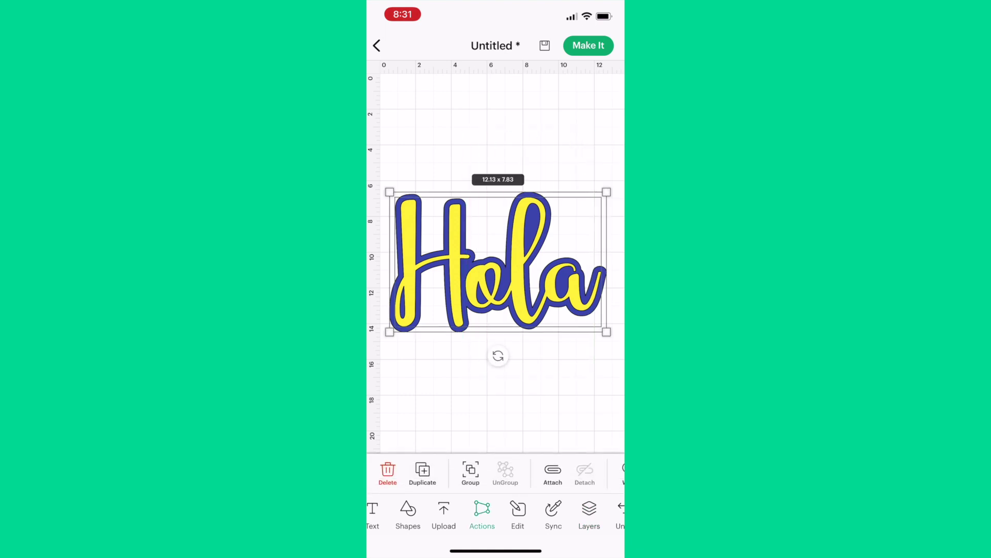
click(388, 473)
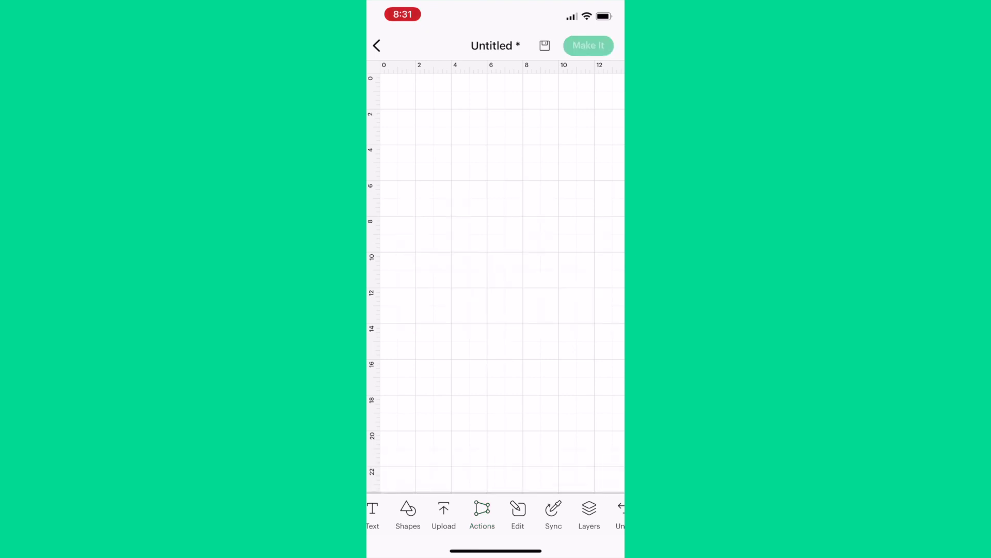
drag(434, 511, 573, 512)
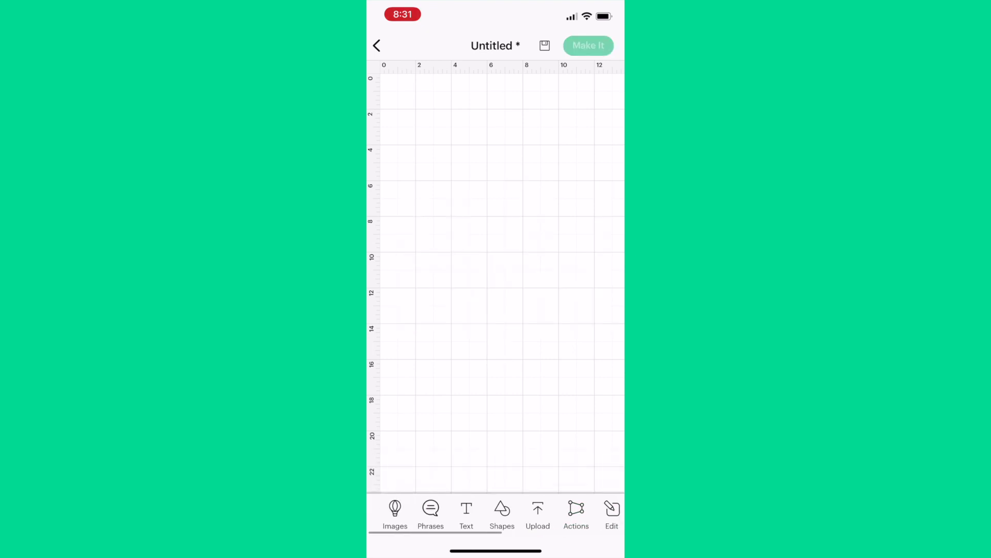
Search the image library for 'Cat', insert the orange cat, and view its layers.
click(394, 508)
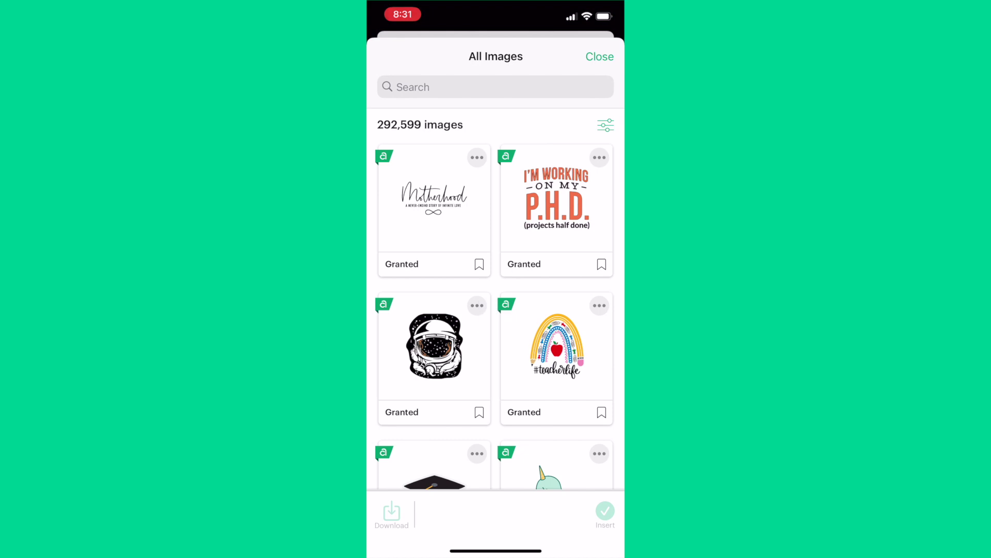
click(464, 94)
text(Cat)
key(Return)
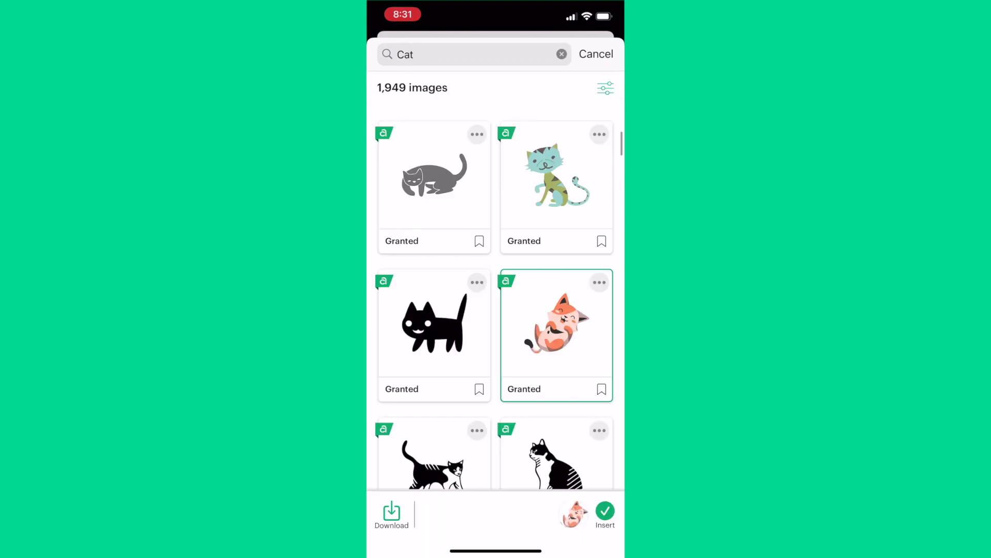
click(605, 510)
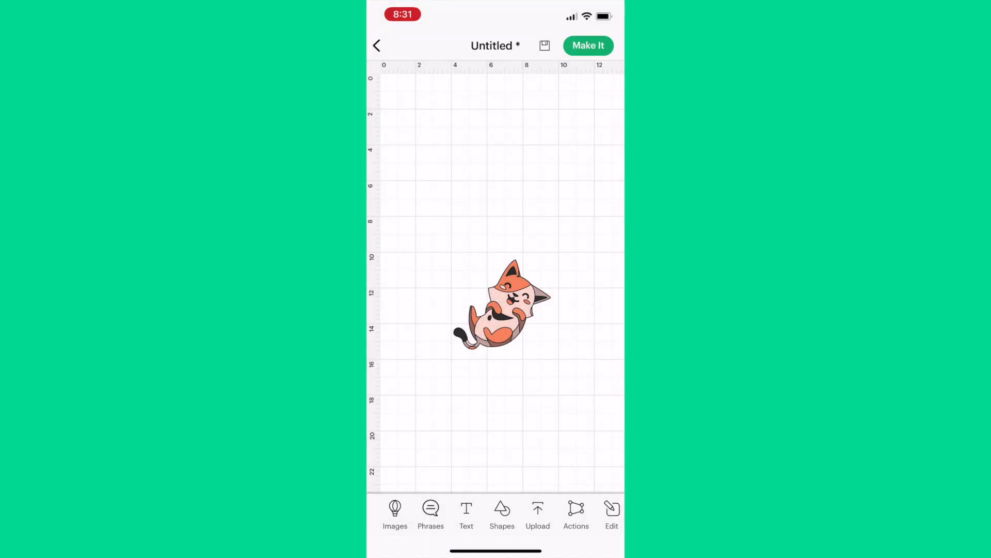
scroll(496, 302, up, 5)
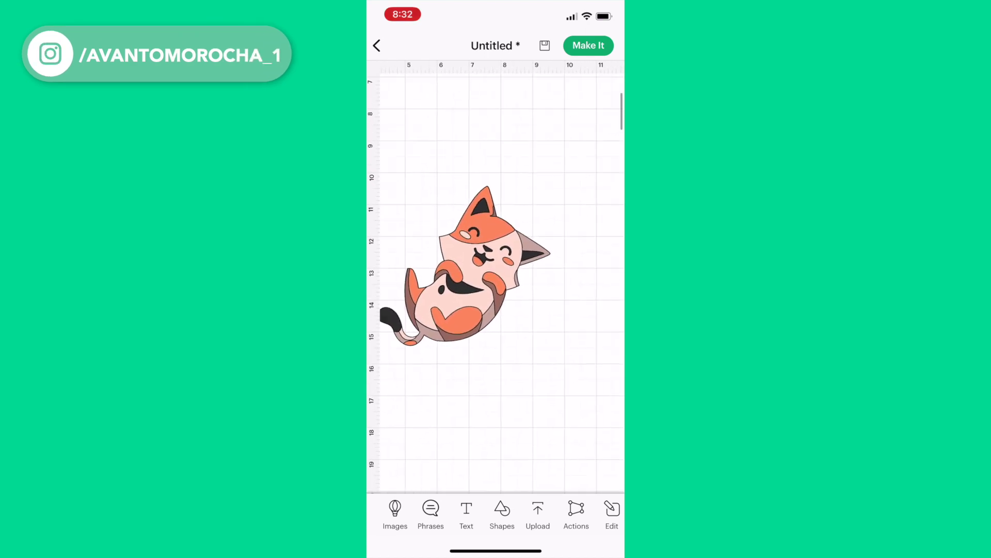
mouse_move(496, 279)
mouse_down()
mouse_move(434, 331)
mouse_move(483, 287)
mouse_up()
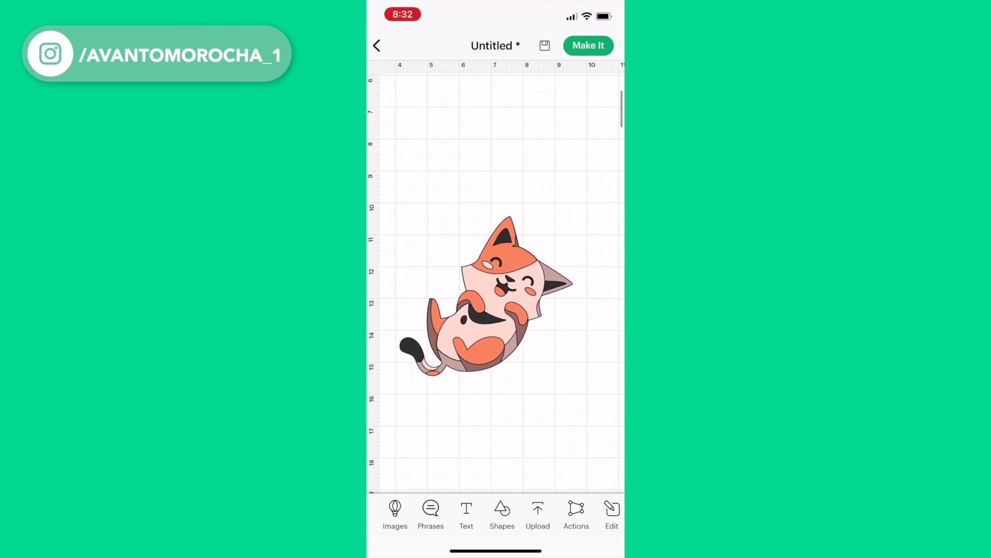
drag(581, 512, 434, 512)
click(550, 511)
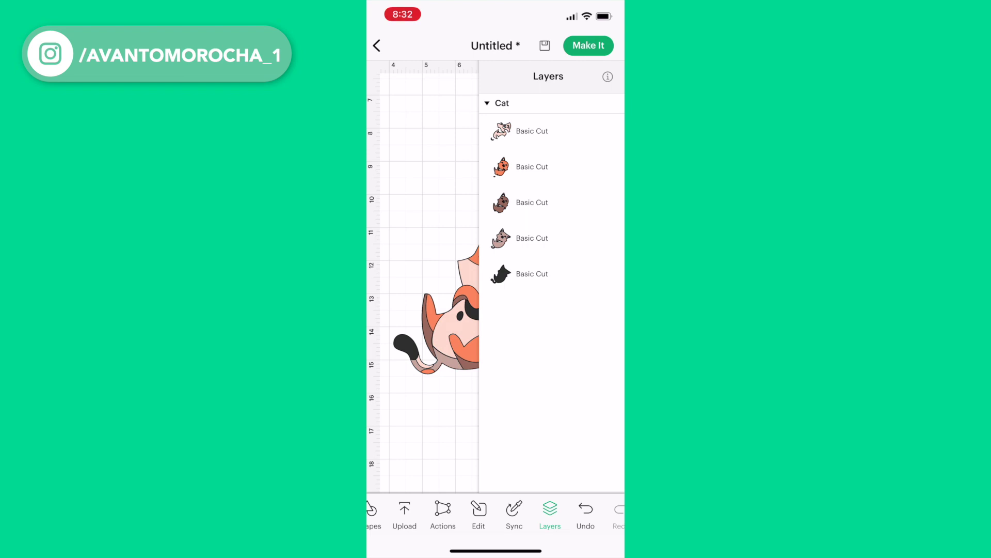
Flatten the cat's five layers into one Print Then Cut Flattened Set.
click(443, 511)
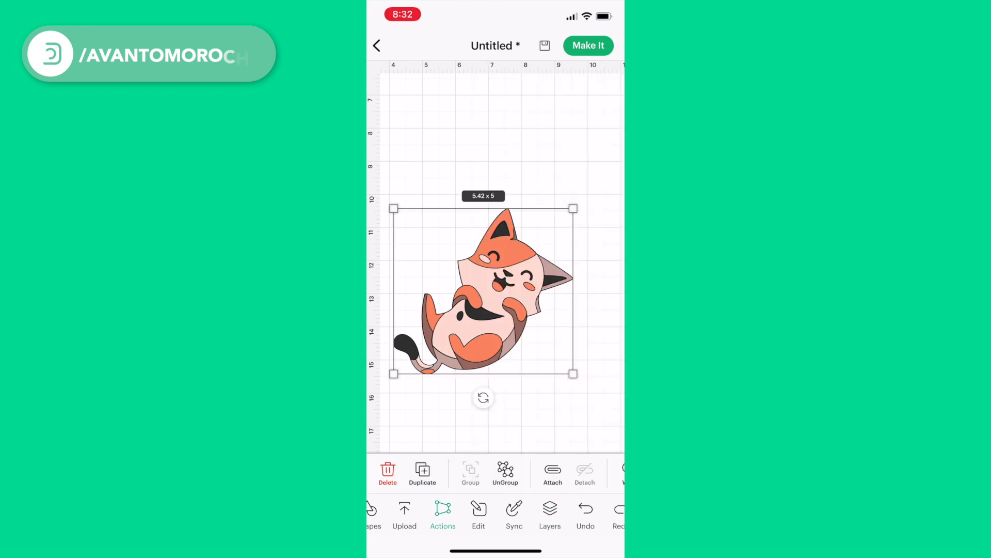
drag(543, 473, 515, 472)
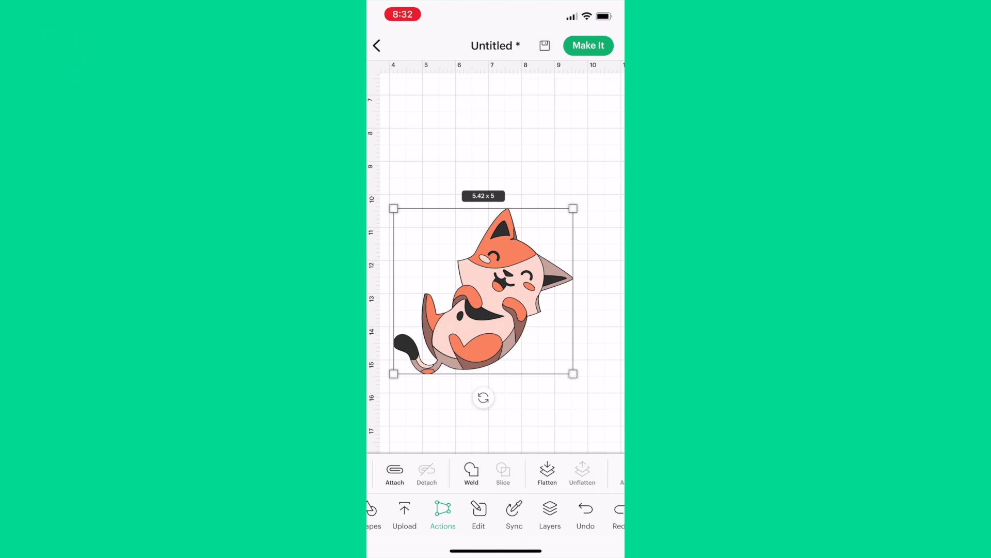
click(546, 473)
click(550, 513)
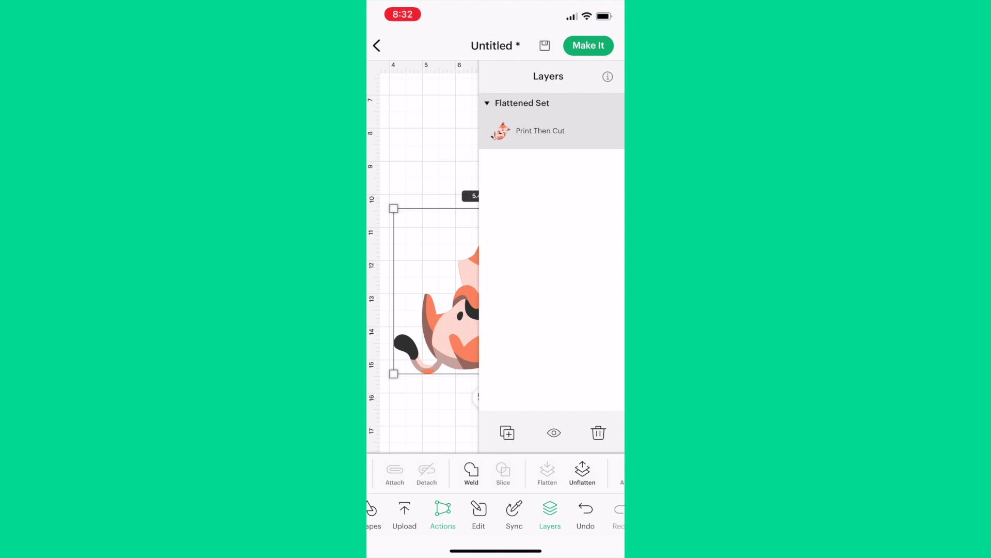
click(427, 140)
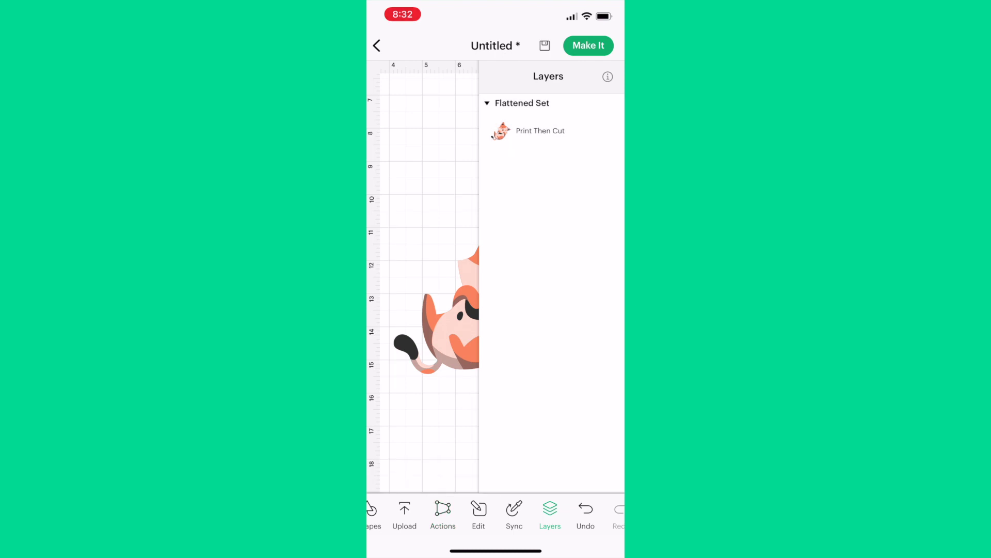
click(453, 326)
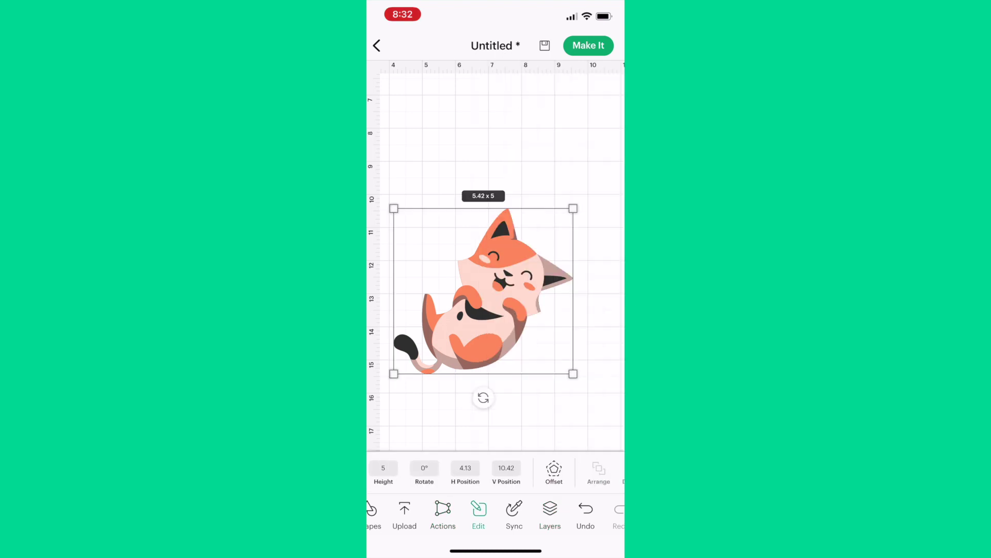
Add a welded offset of about 0.168 in around the flattened cat.
click(554, 472)
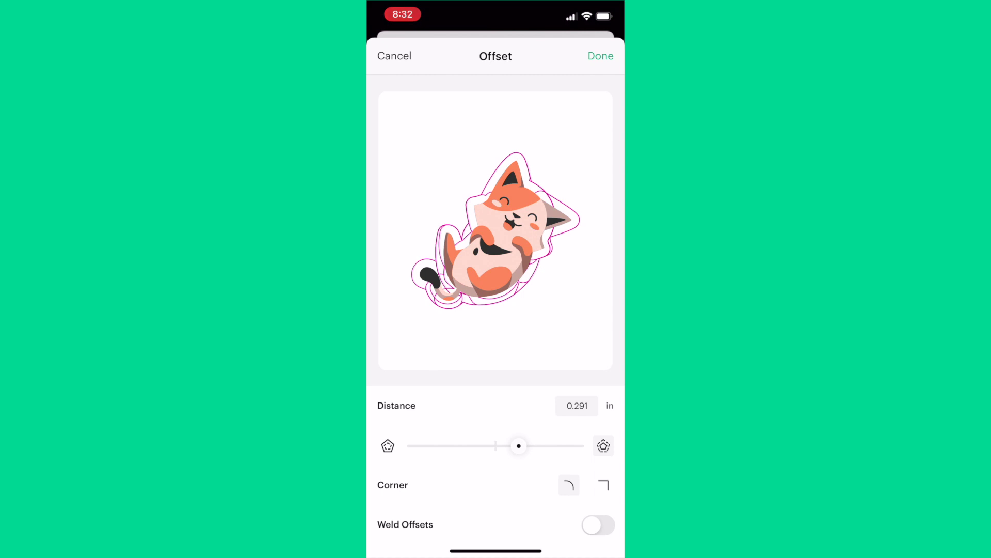
click(598, 526)
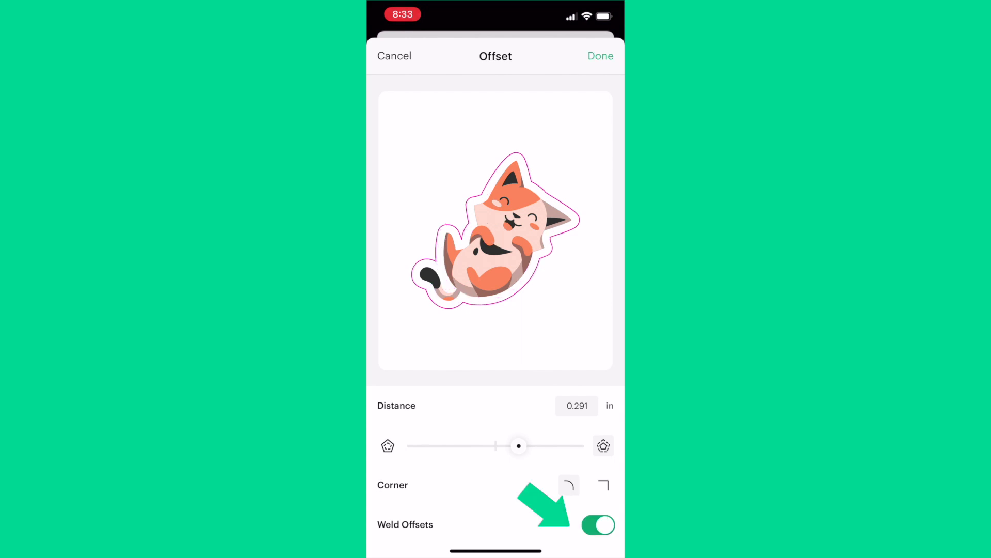
drag(519, 446, 508, 445)
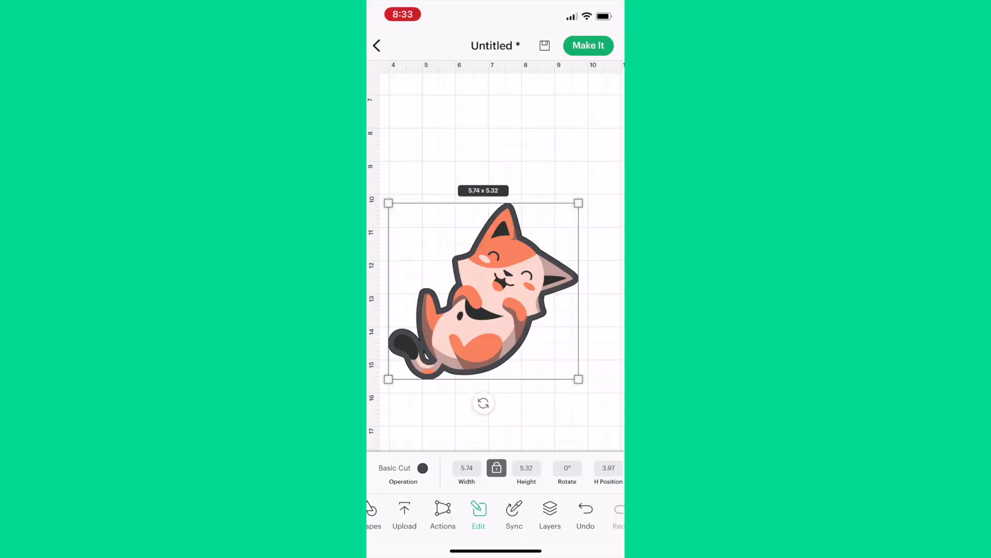
Colour the cat's offset outline dark blue, then deselect it.
click(421, 469)
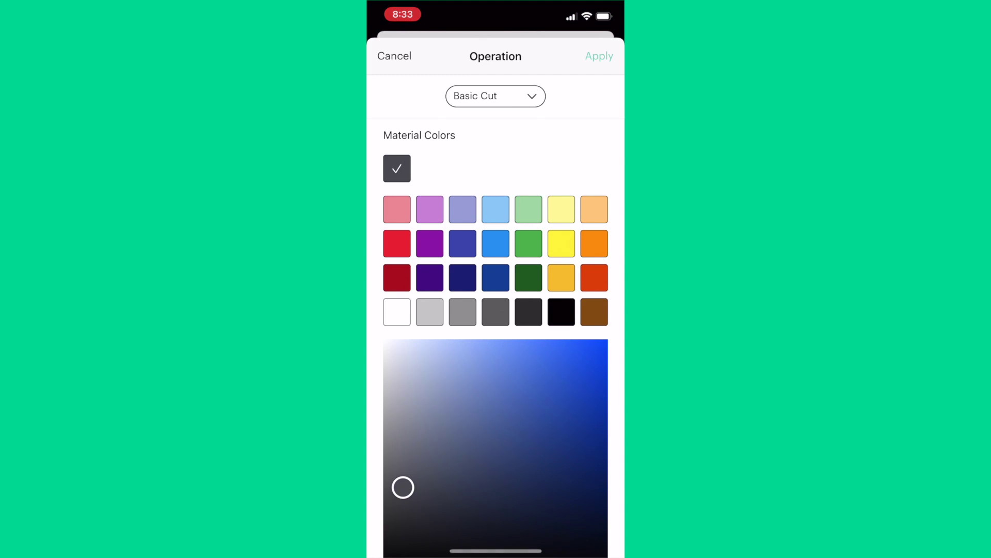
click(462, 243)
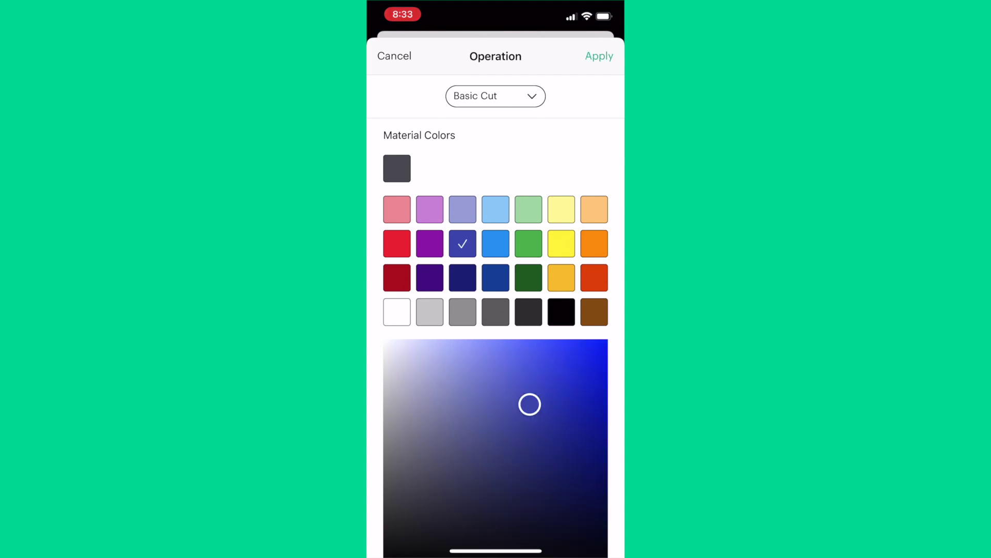
click(599, 56)
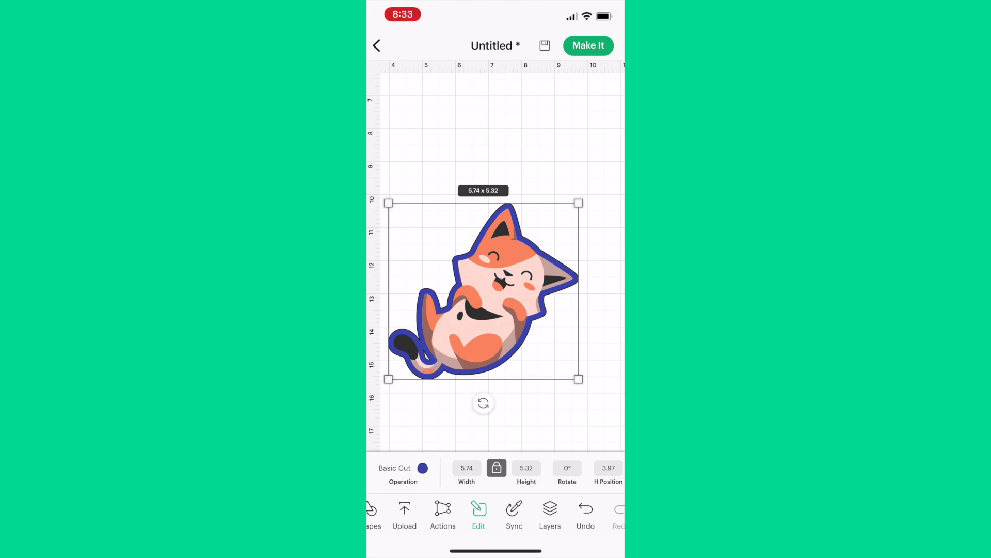
click(496, 124)
scroll(403, 380, up, 5)
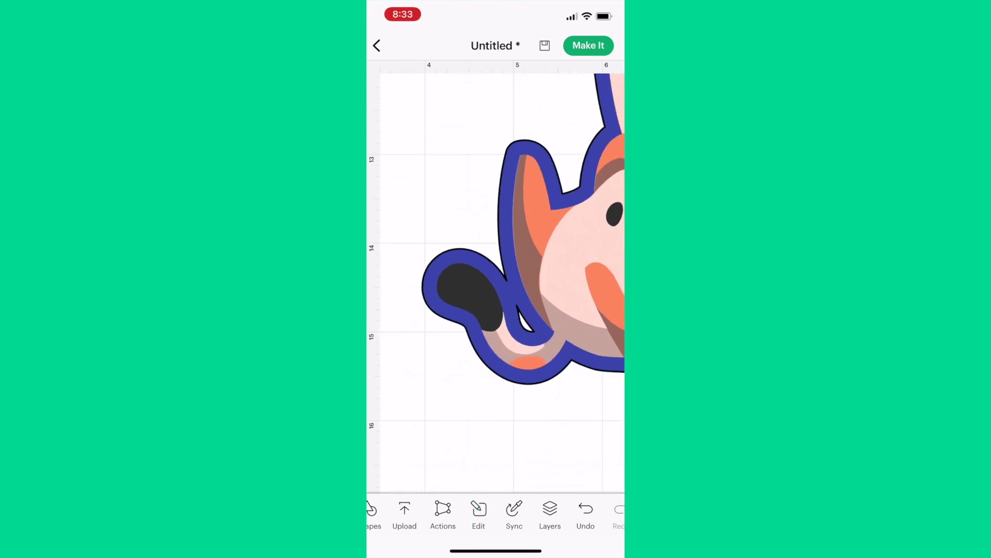
scroll(496, 279, down, 5)
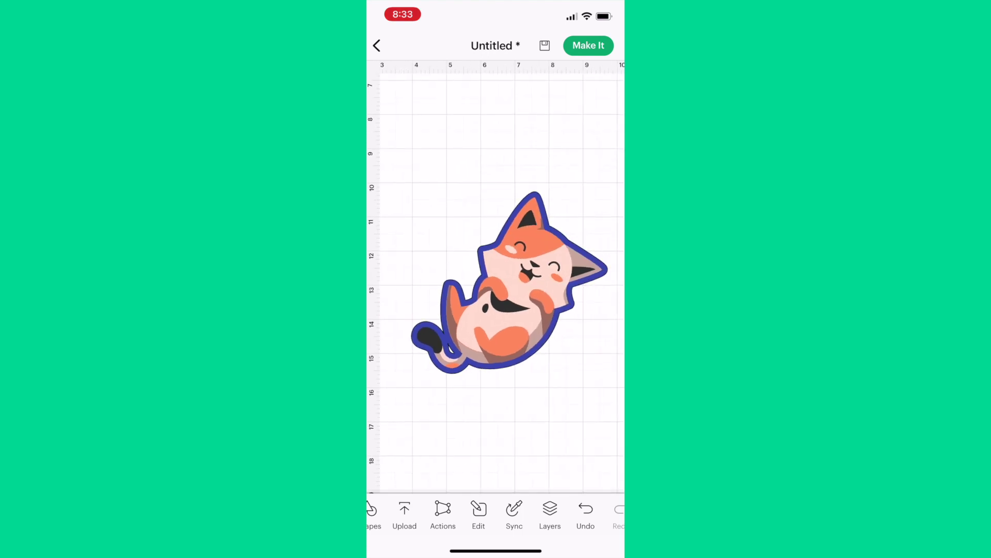
Hide the Flattened Set cat layer and select the blue Cat Offset shape.
click(550, 513)
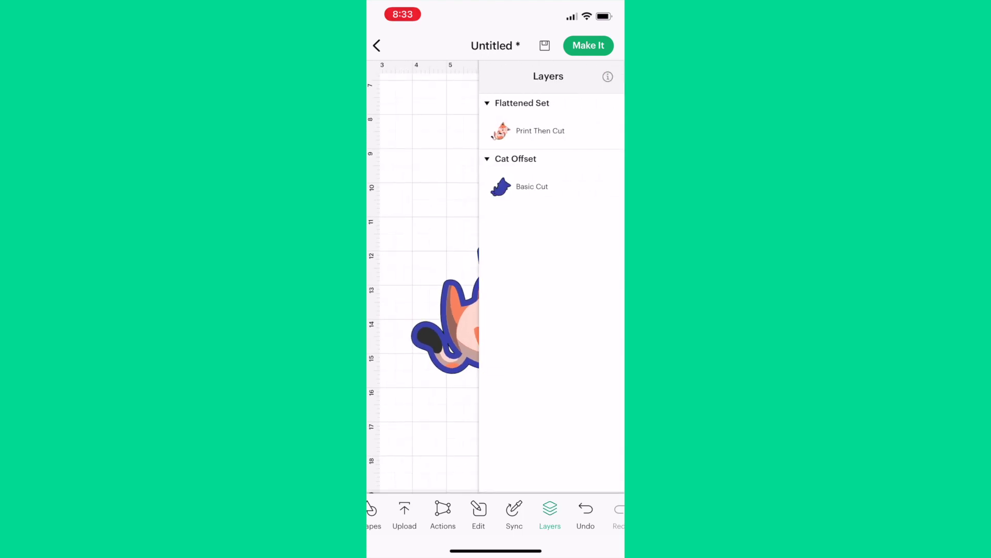
click(554, 432)
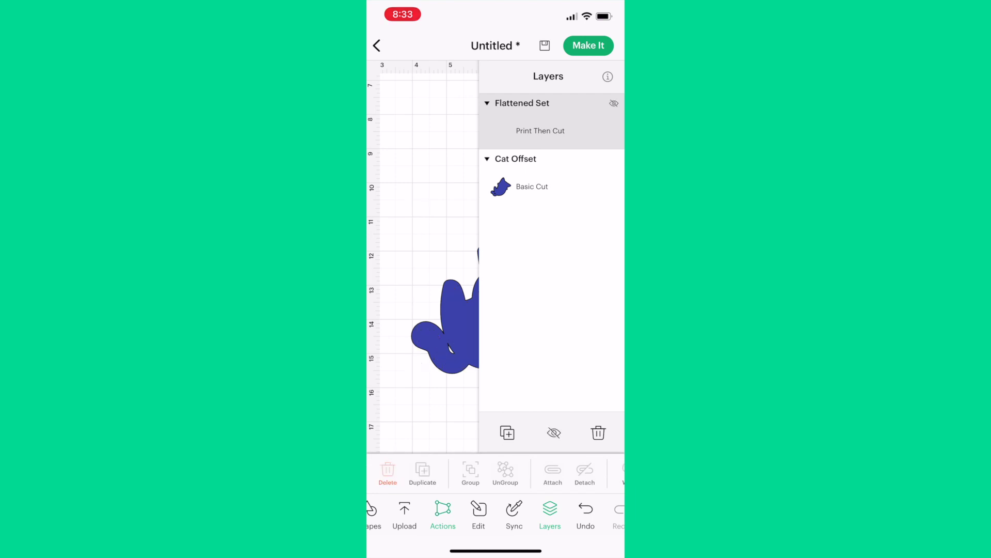
click(534, 186)
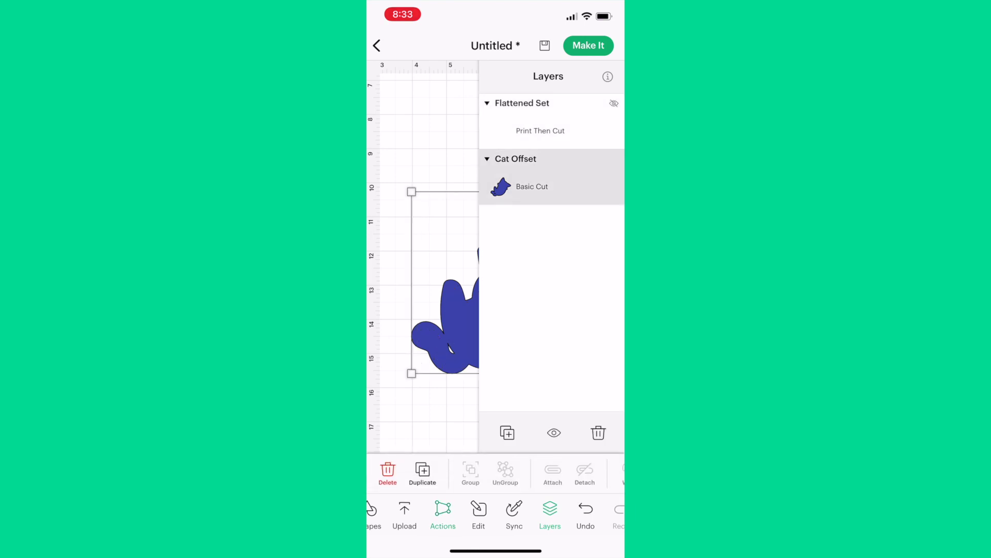
click(550, 511)
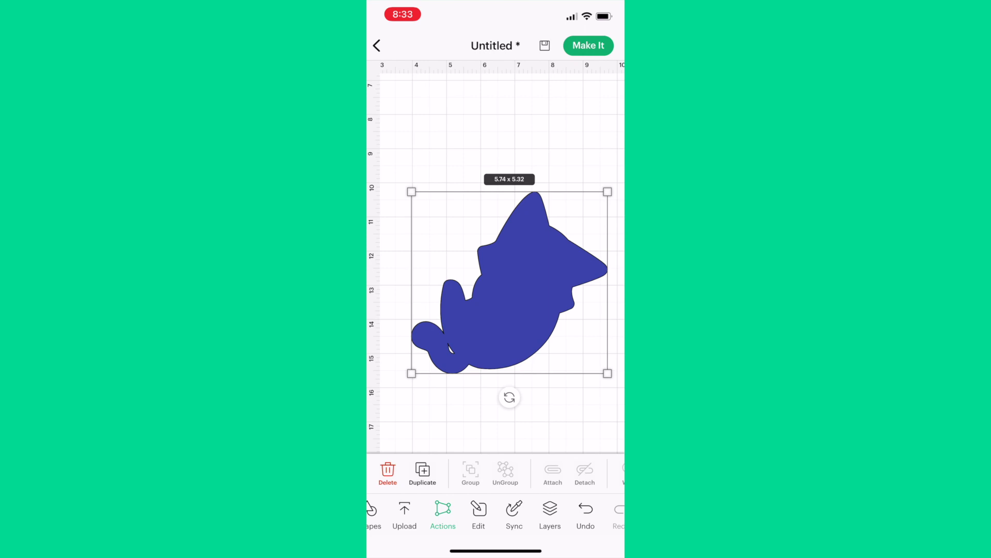
scroll(496, 472, right, 5)
Hide the small inner contour near the tail of the Cat Offset.
click(601, 469)
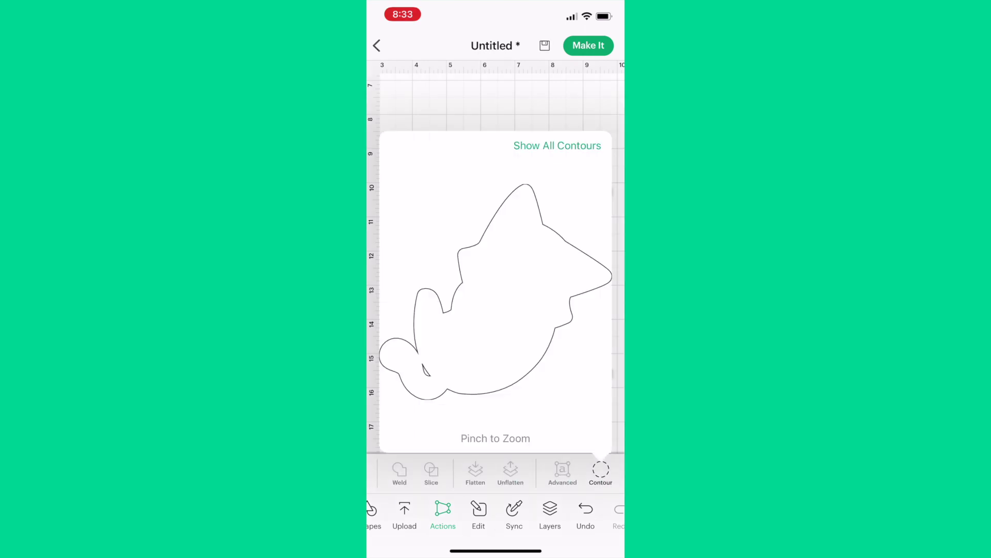
click(426, 370)
click(600, 469)
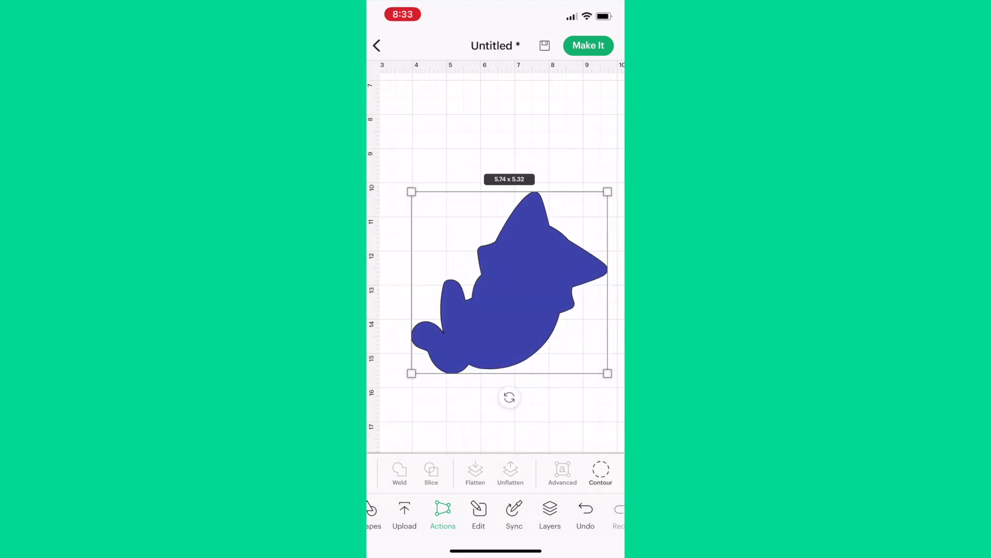
click(496, 422)
Unhide the Flattened Set cat print image so it shows on top.
click(550, 511)
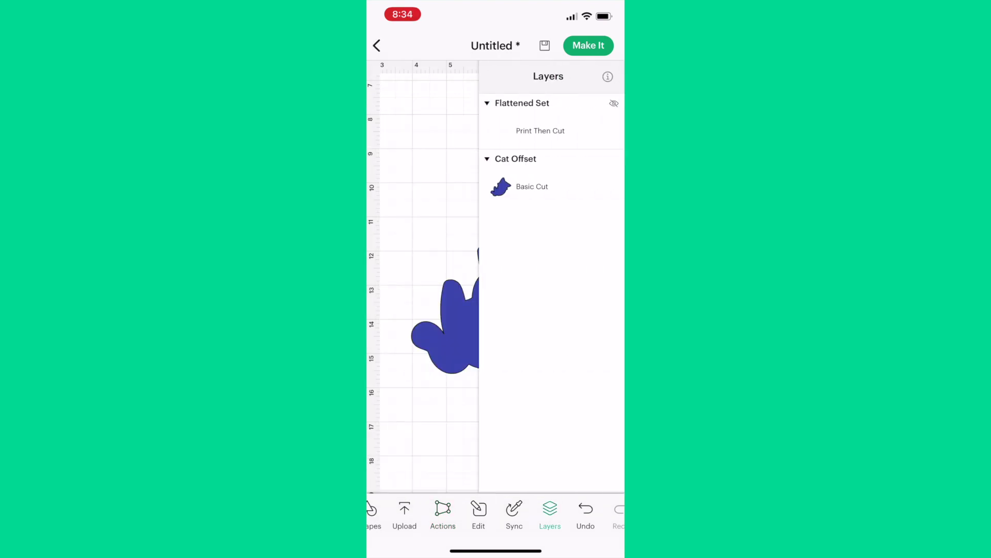
click(542, 117)
click(553, 432)
click(550, 511)
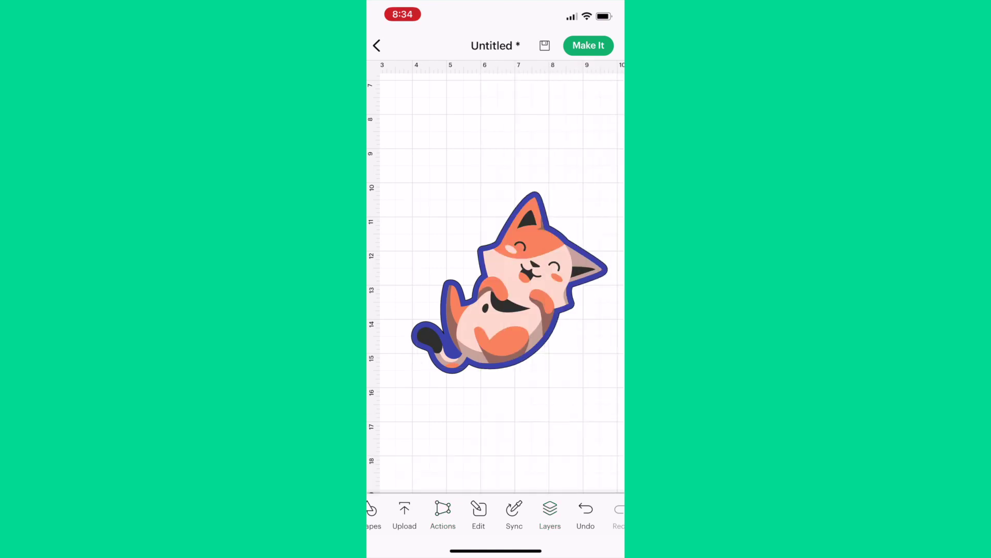
scroll(496, 263, up, 2)
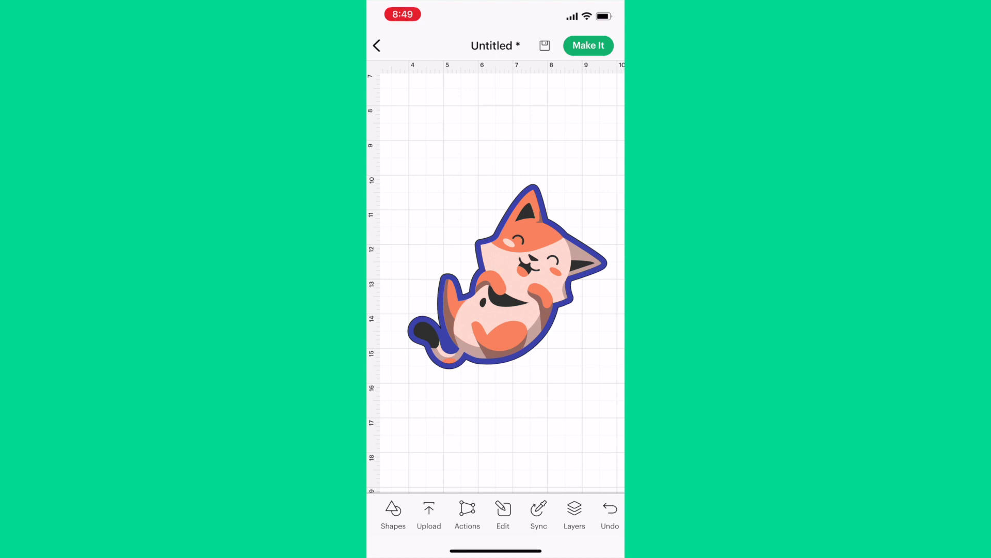
scroll(496, 516, left, 3)
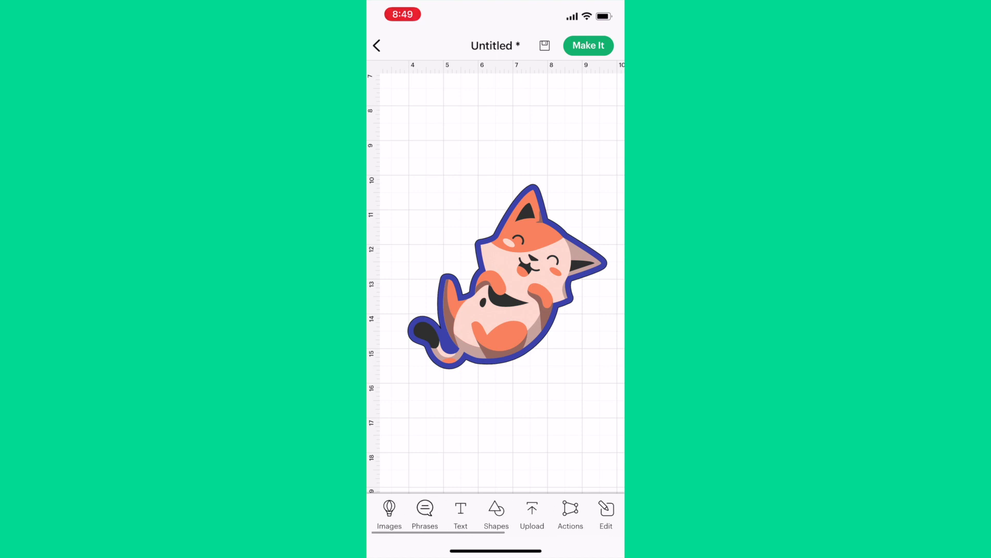
Add a 6.5 × 6.5 inch square and position it over the cat.
click(496, 511)
click(525, 469)
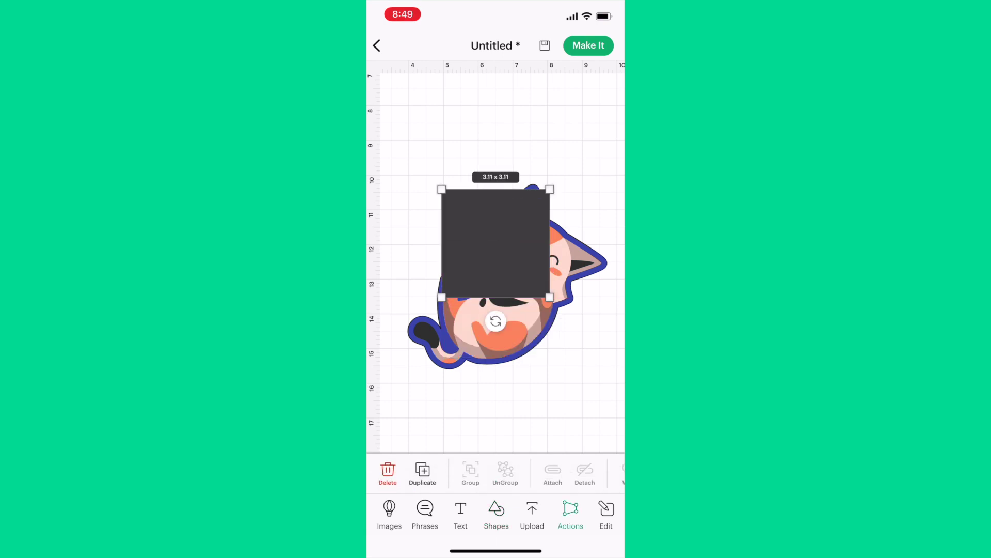
text(6.5)
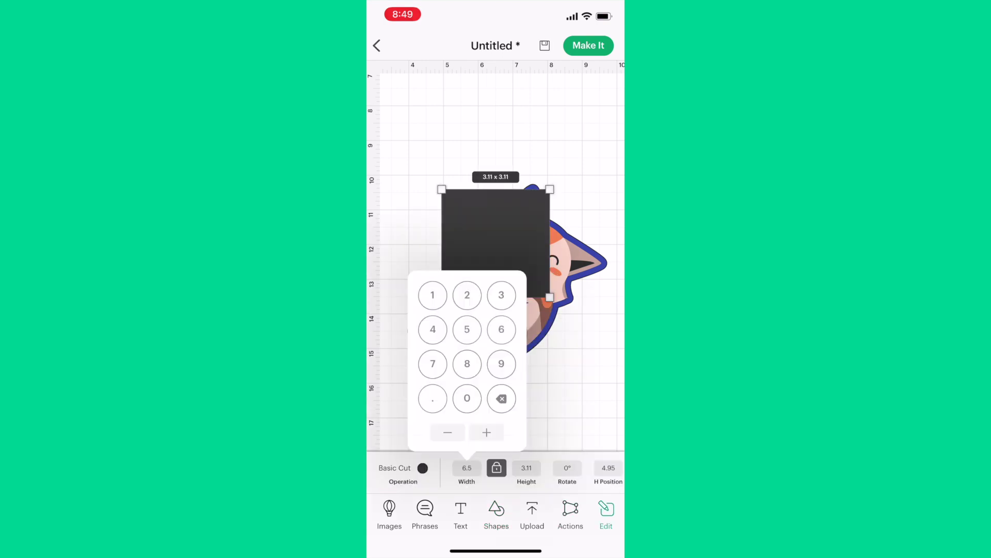
click(420, 332)
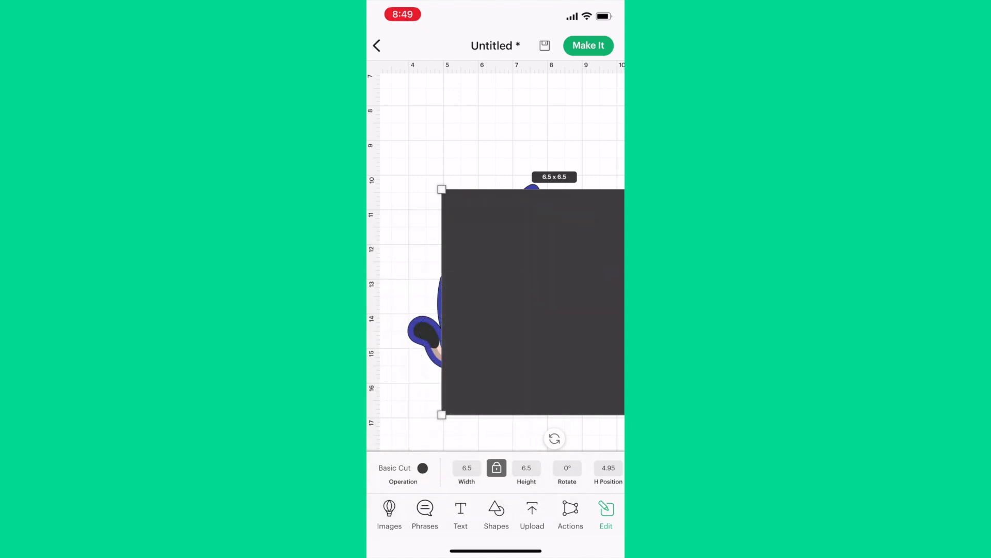
drag(620, 266, 581, 261)
drag(501, 297, 504, 297)
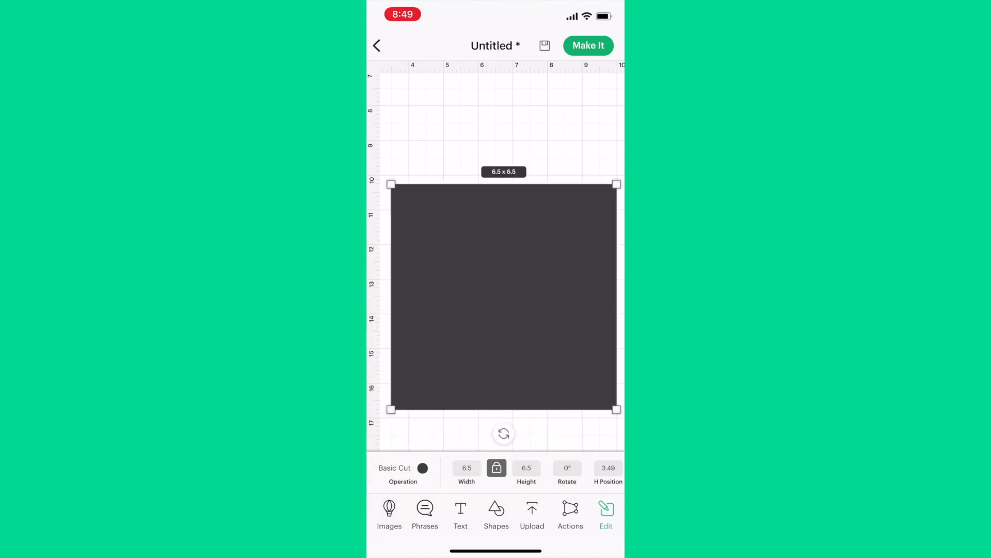
Colour the square light yellow.
click(423, 468)
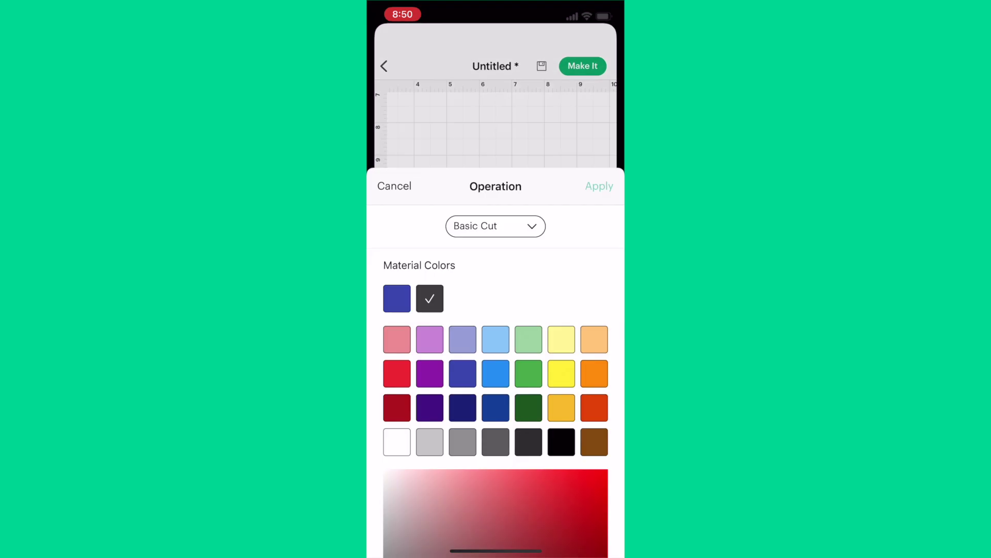
click(561, 209)
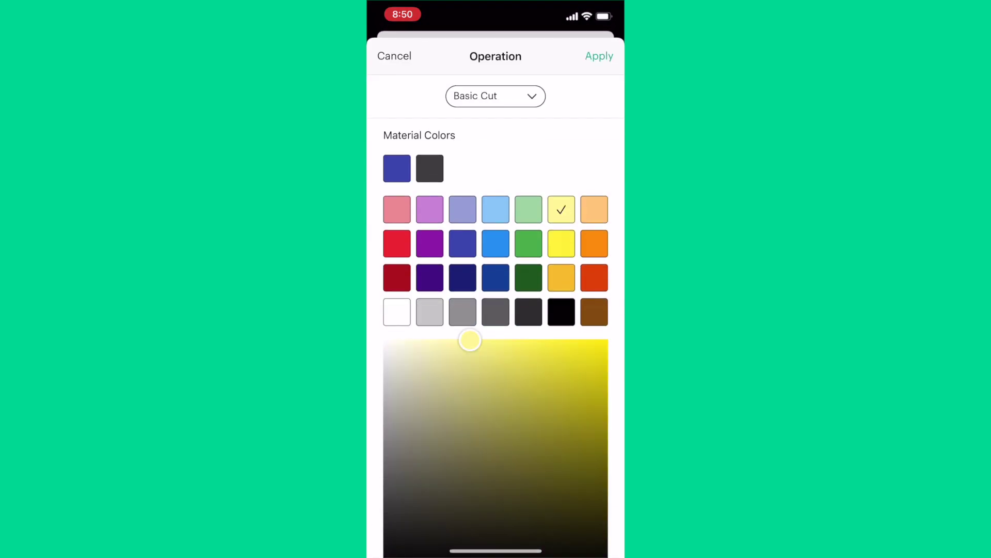
click(598, 57)
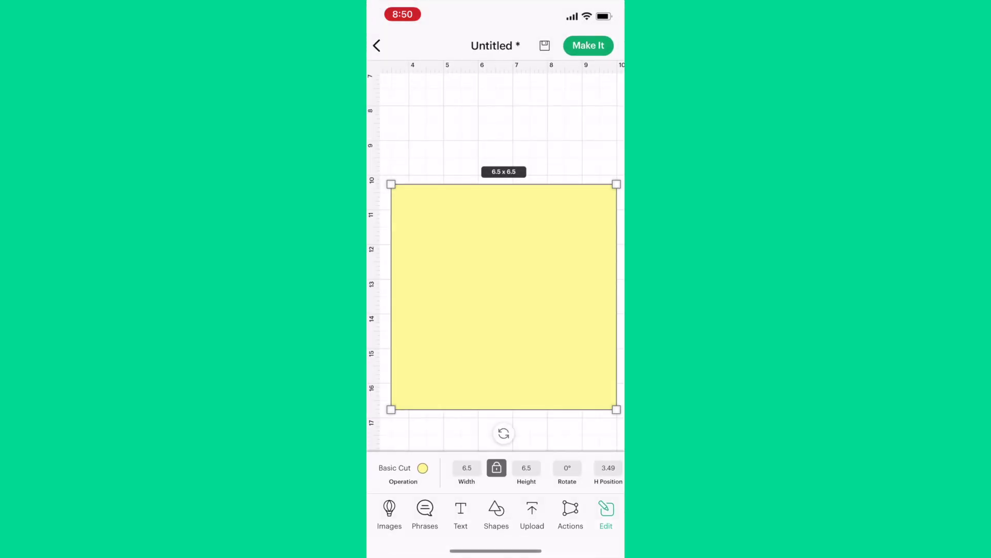
drag(542, 512, 411, 511)
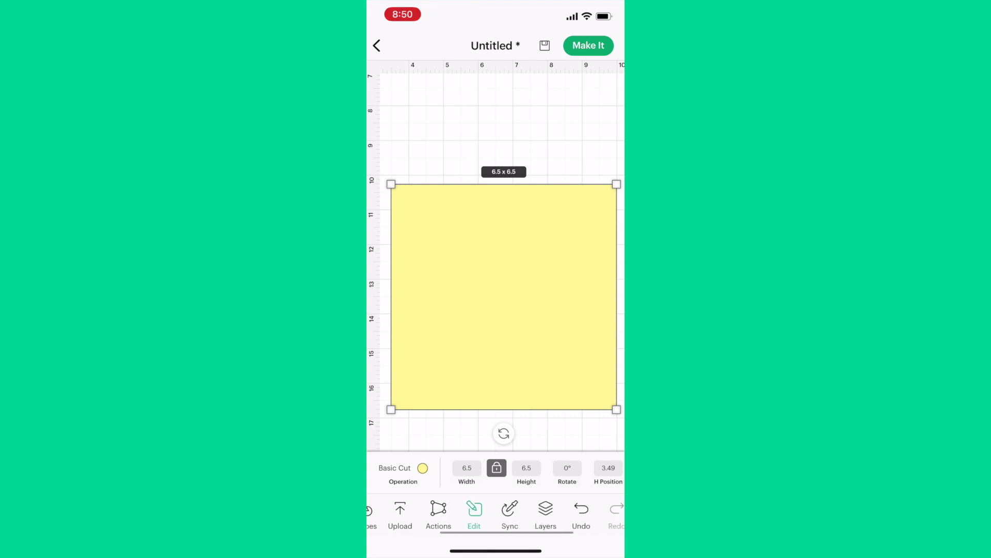
Send the yellow square to the back and shift it up to centre the cat.
click(545, 512)
click(591, 471)
click(544, 437)
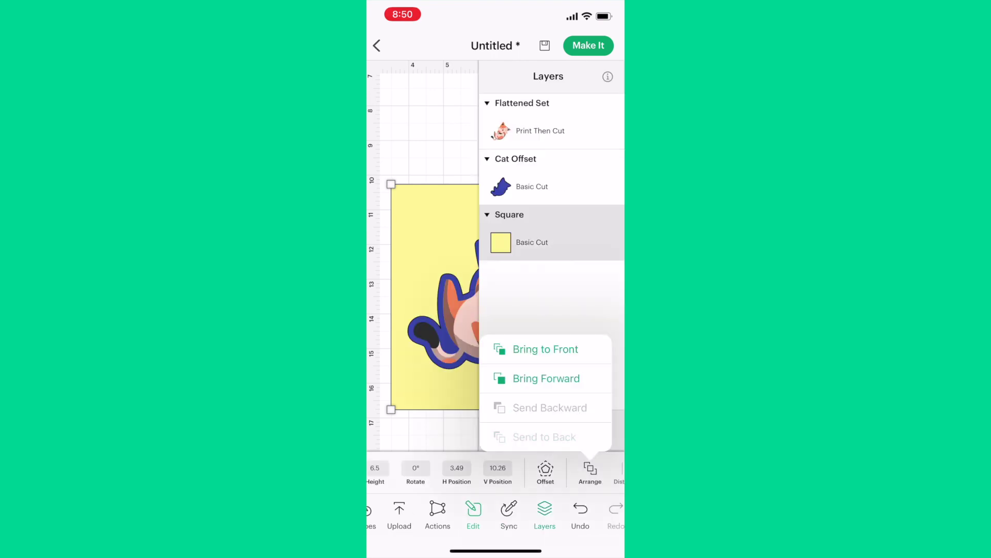
click(545, 512)
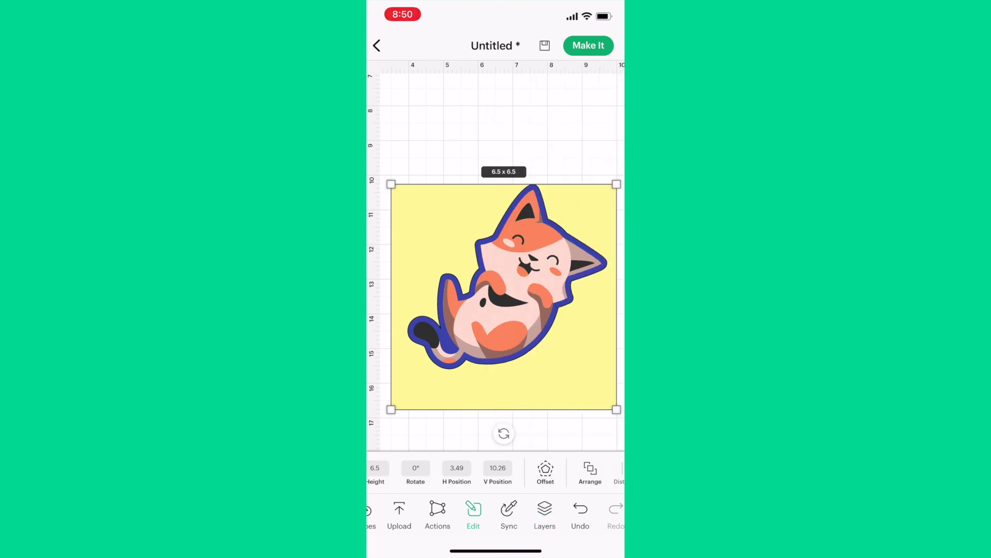
drag(503, 296, 503, 281)
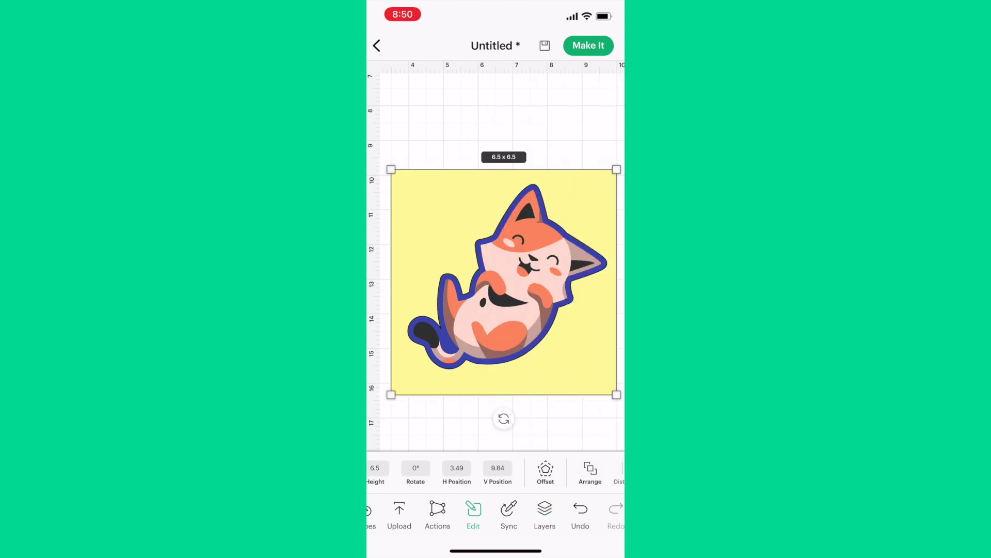
click(504, 116)
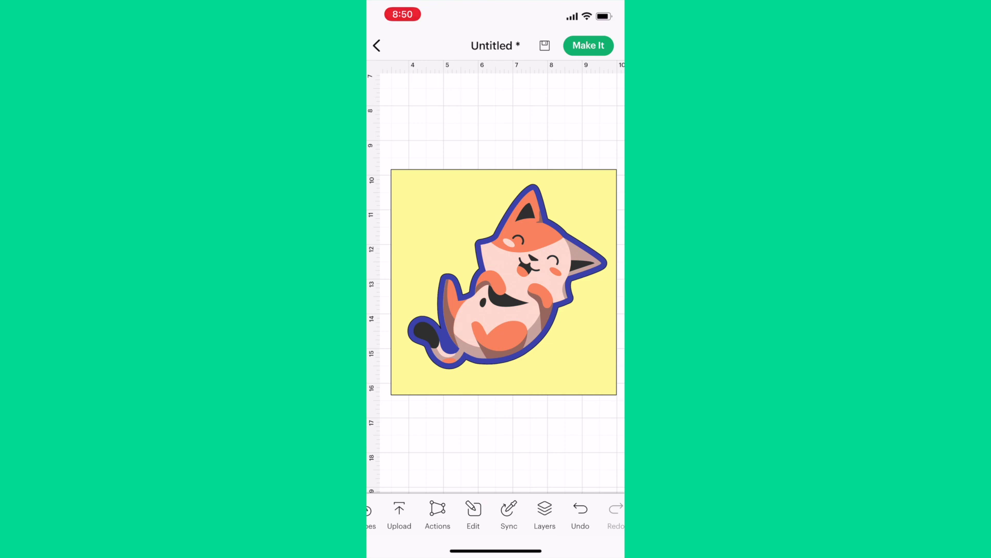
click(544, 512)
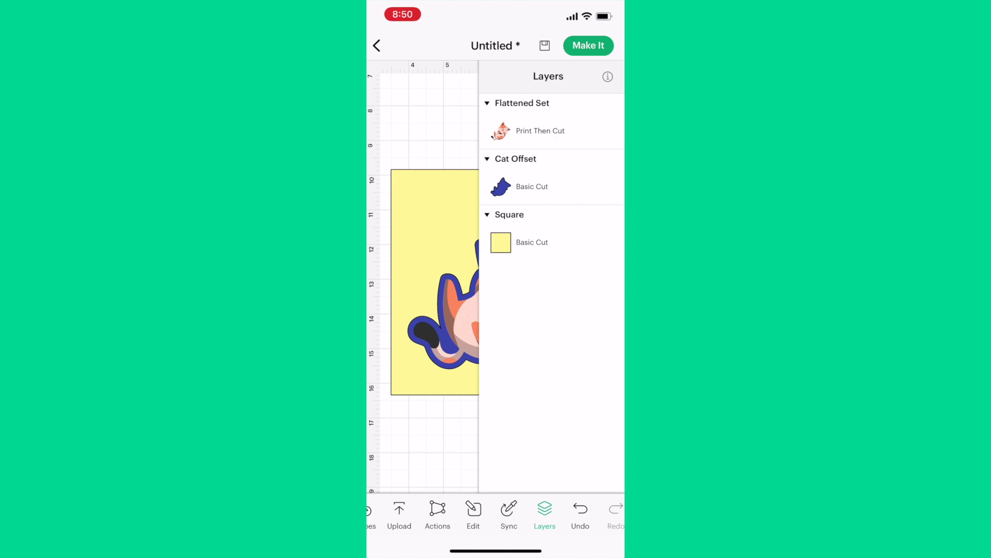
Change the yellow square's operation from Basic Cut to Guide, then confirm in Layers.
click(545, 512)
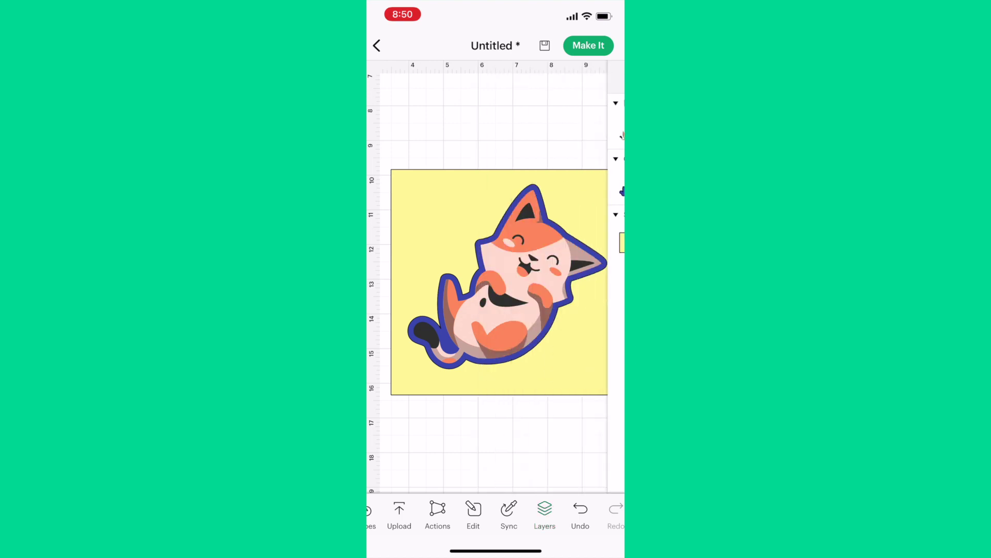
click(504, 279)
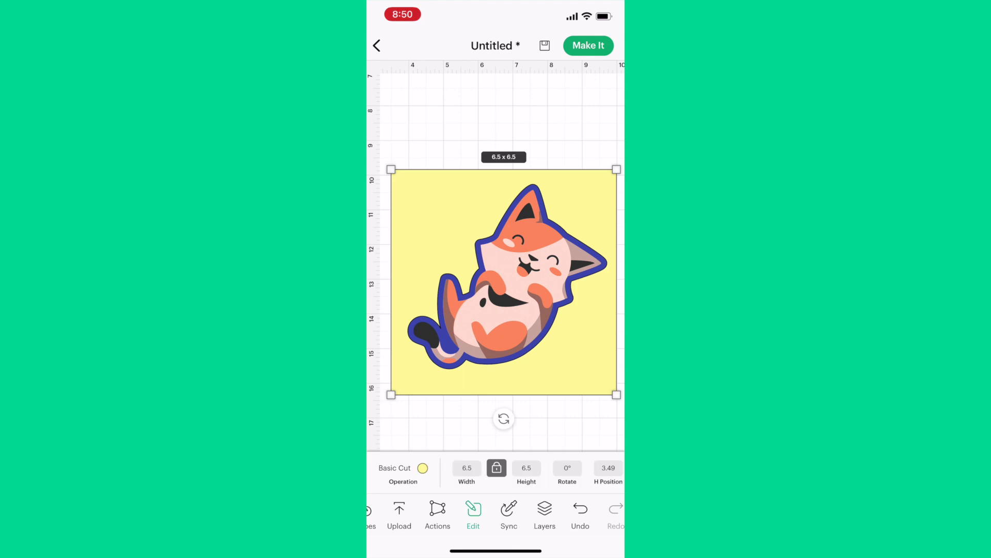
click(391, 469)
click(496, 95)
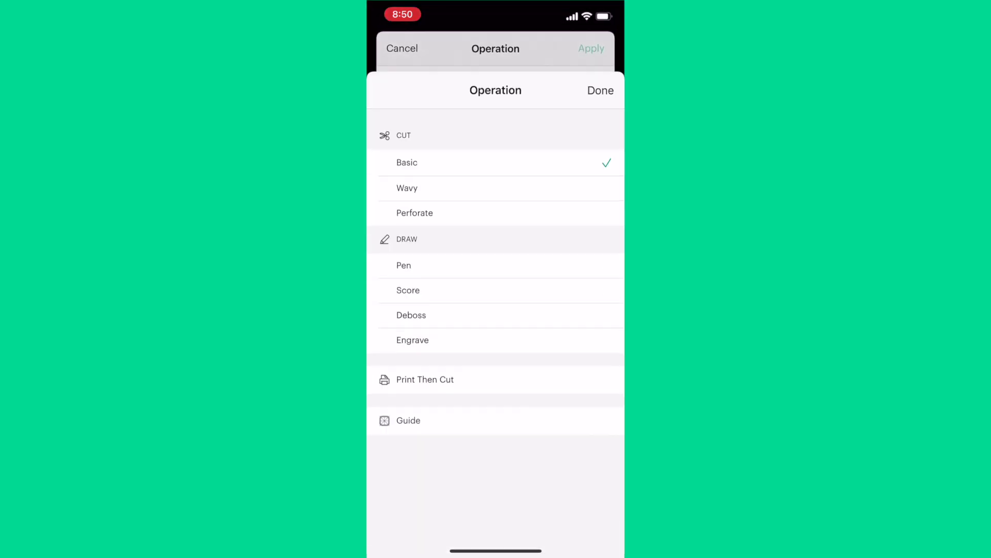
click(408, 387)
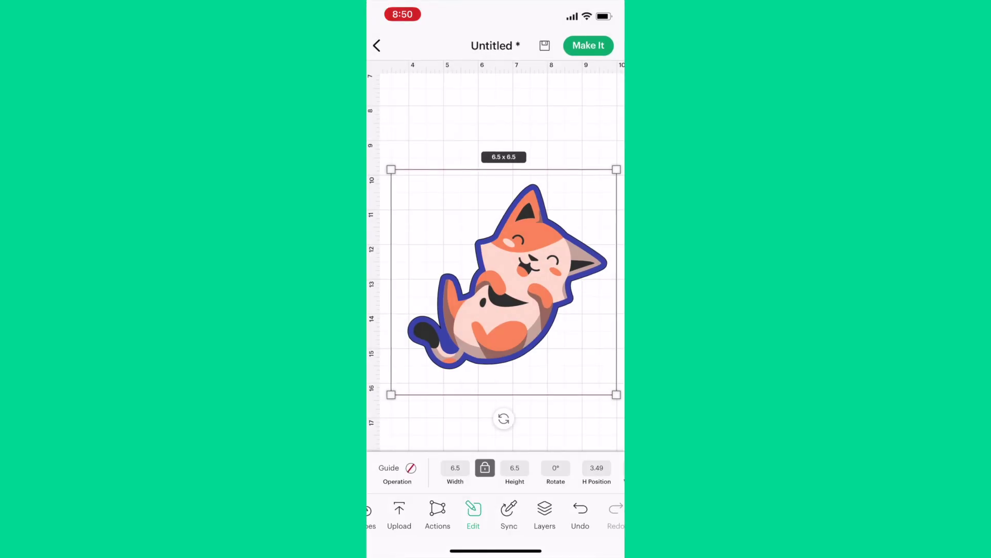
click(545, 513)
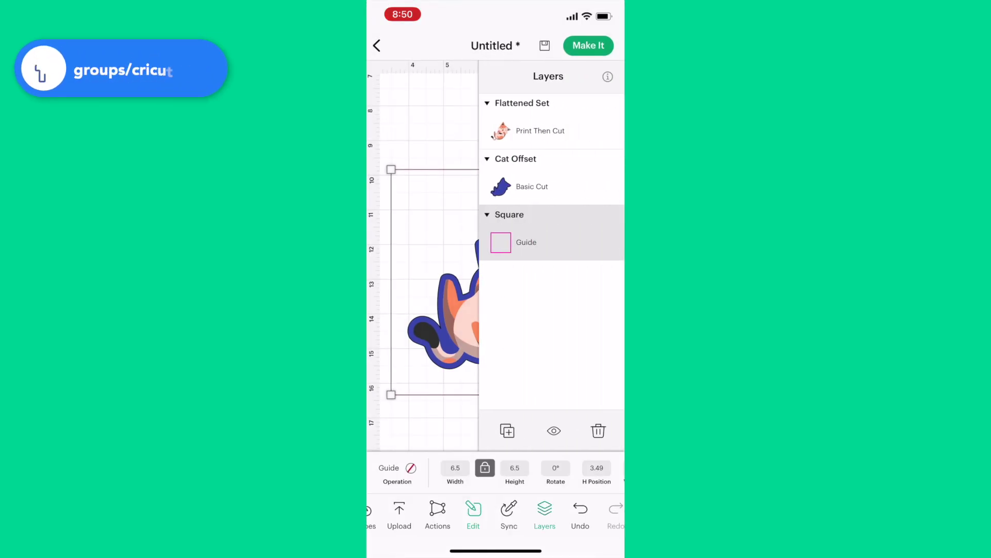